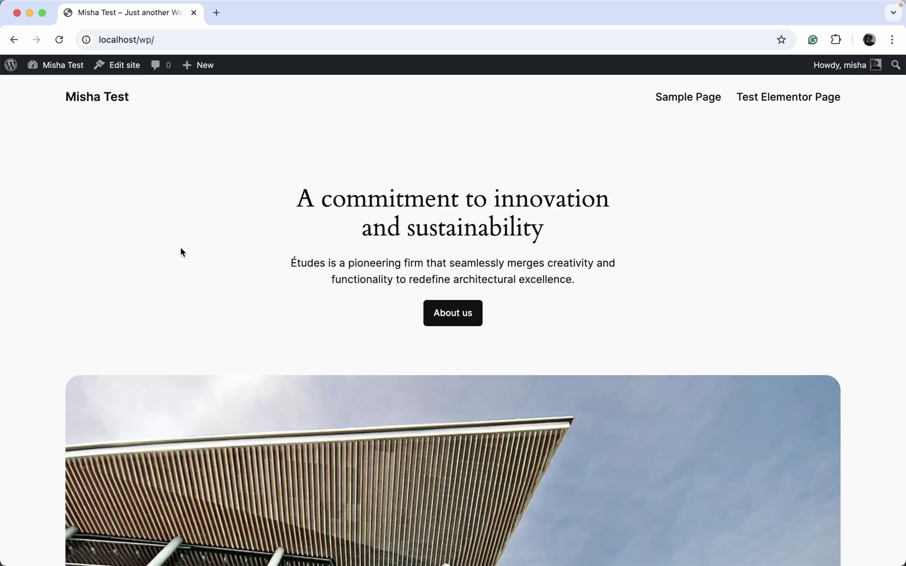
# Step: Browse the blog's posts on page two and back on page one, then open the admin Dashboard
pyautogui.scroll(-5, 207, 285)
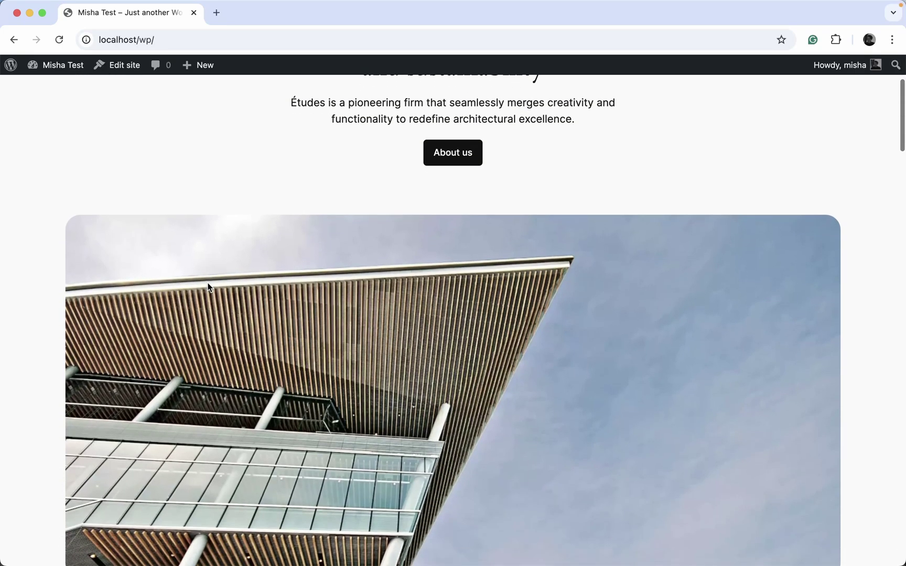
pyautogui.scroll(-2, 207, 287)
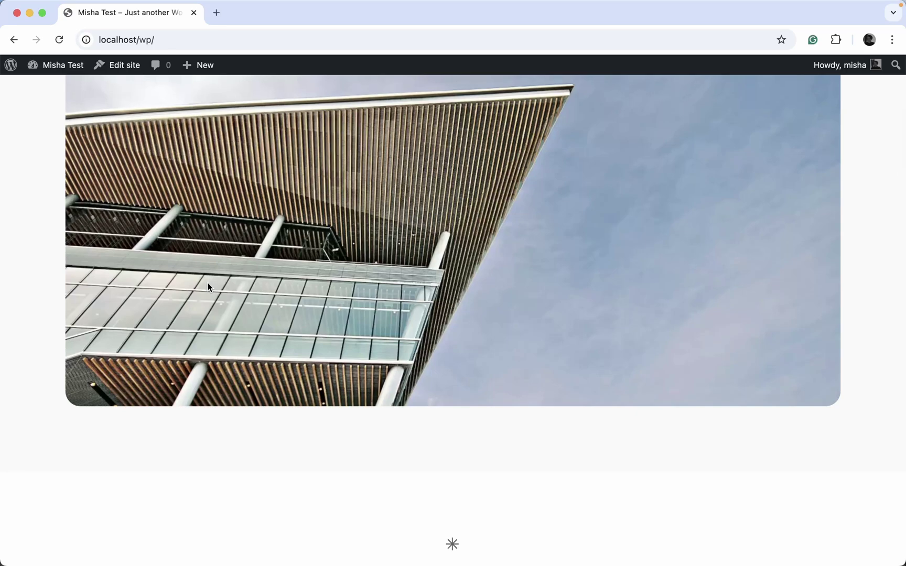
pyautogui.scroll(-9, 208, 287)
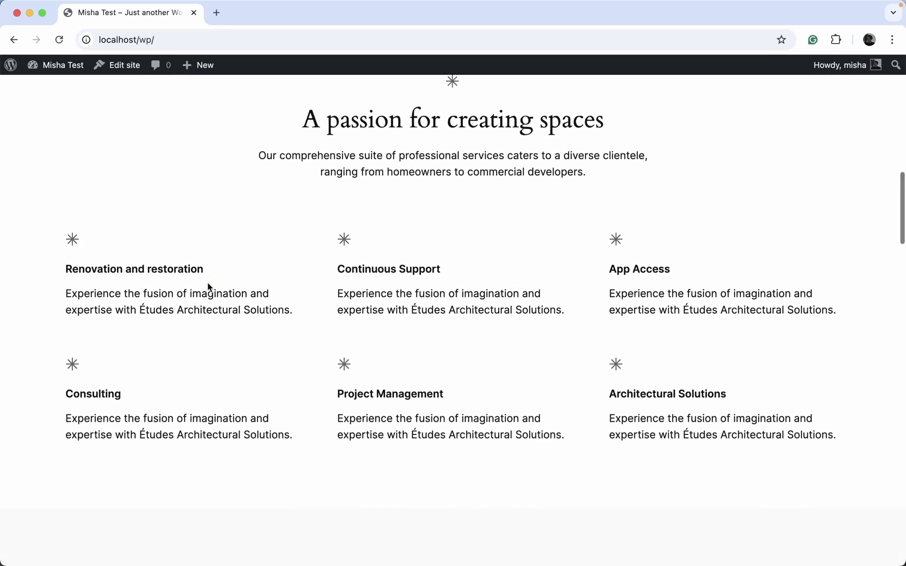
pyautogui.scroll(-15, 208, 287)
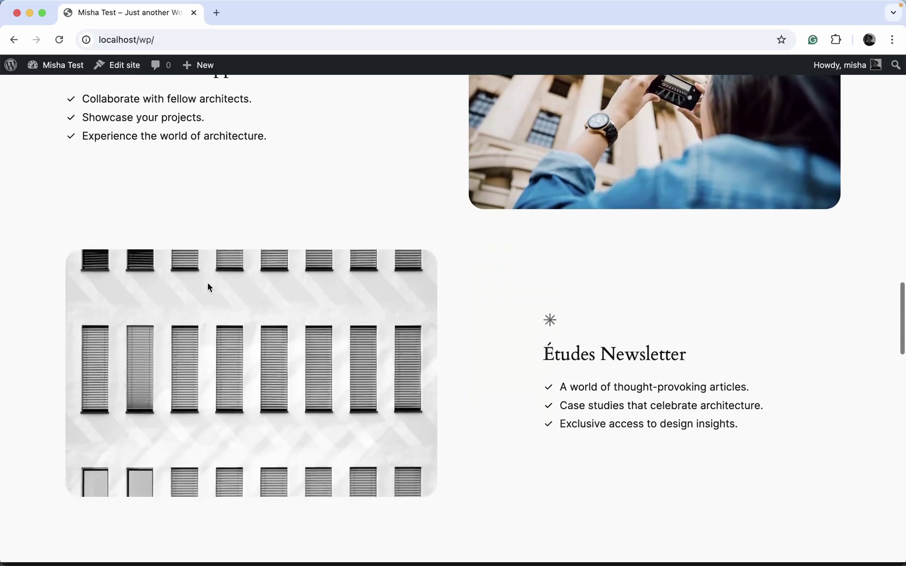
pyautogui.scroll(-15, 207, 287)
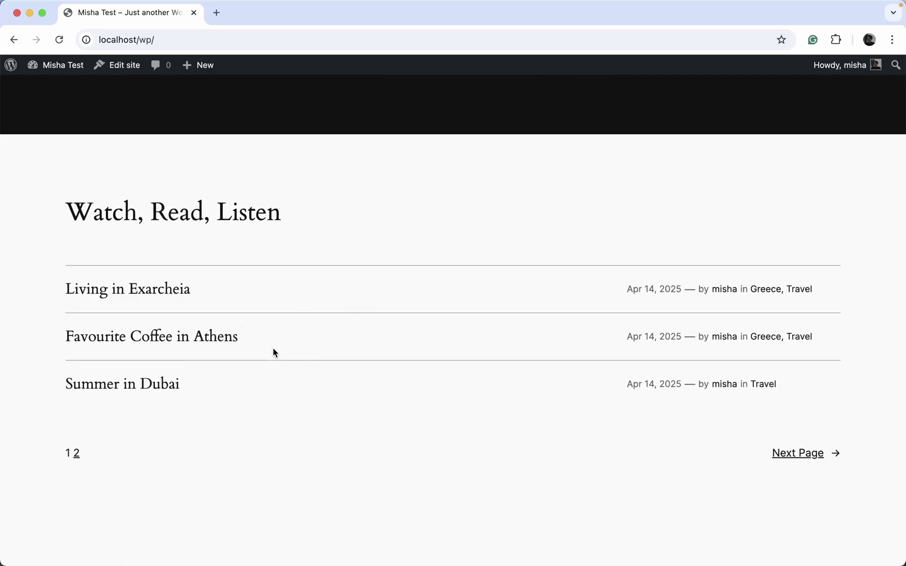
pyautogui.click(776, 453)
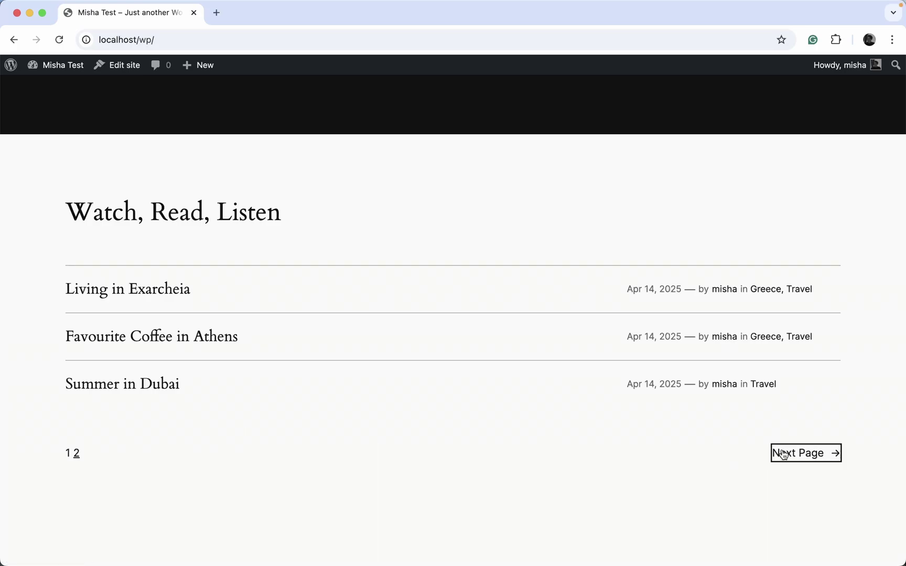
pyautogui.click(131, 405)
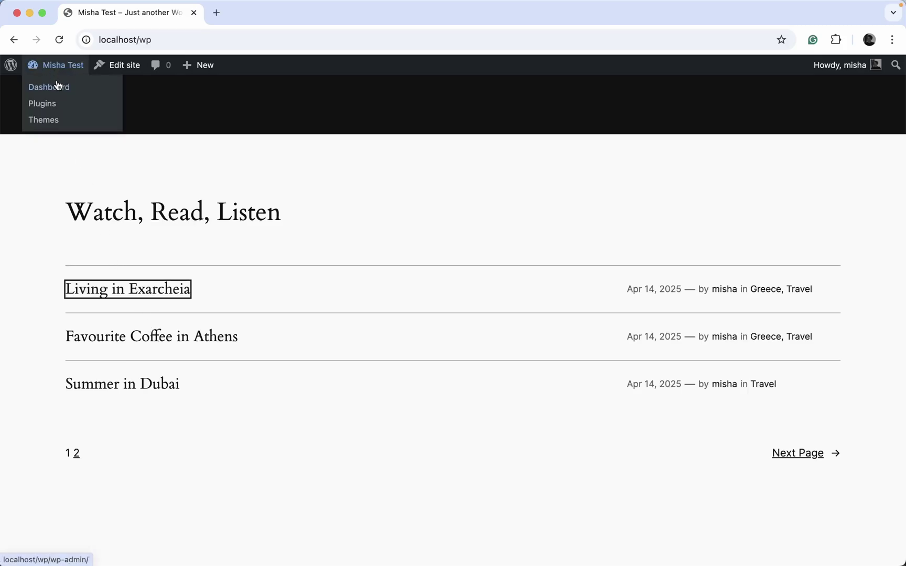
pyautogui.click(57, 87)
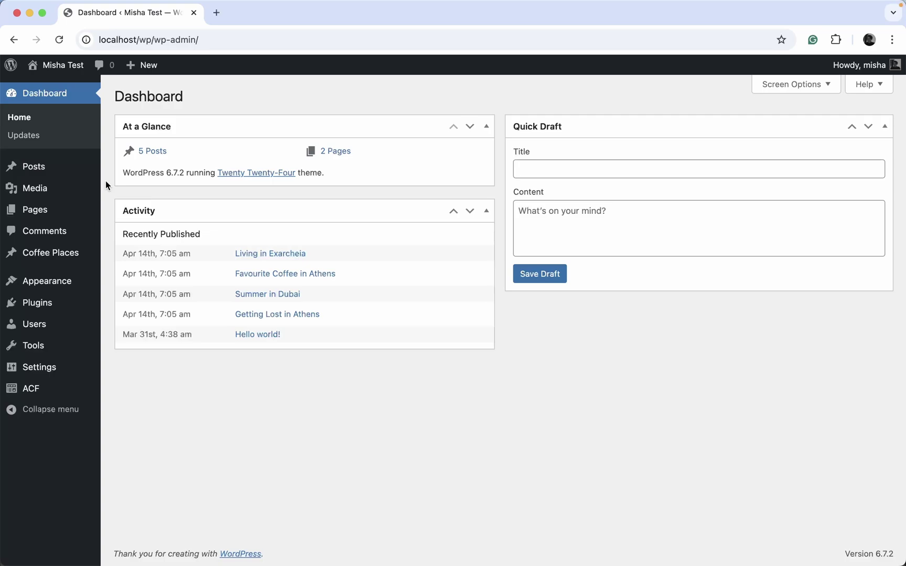
pyautogui.moveTo(53, 390)
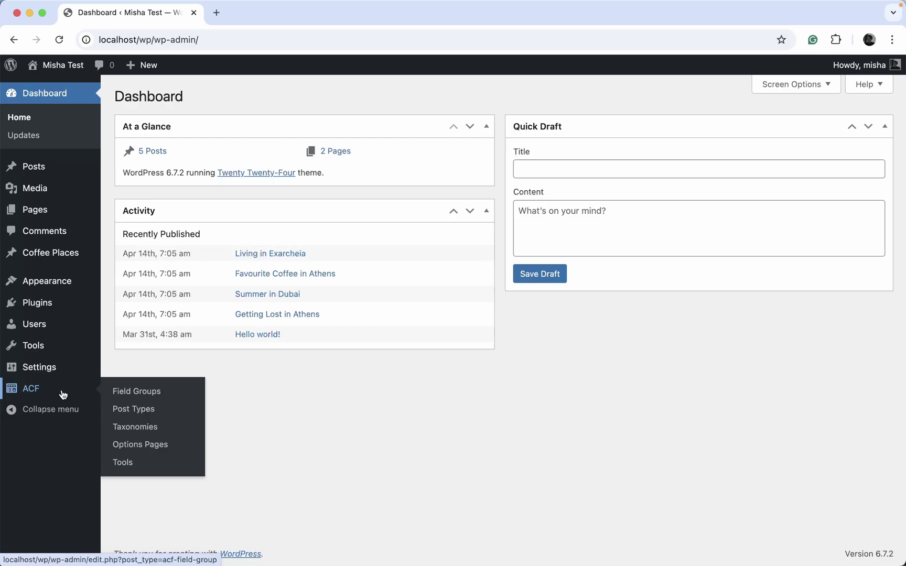
# Step: Review the ACF Post Types list, noting Coffee Places uses Cities, then the Taxonomies list
pyautogui.click(115, 408)
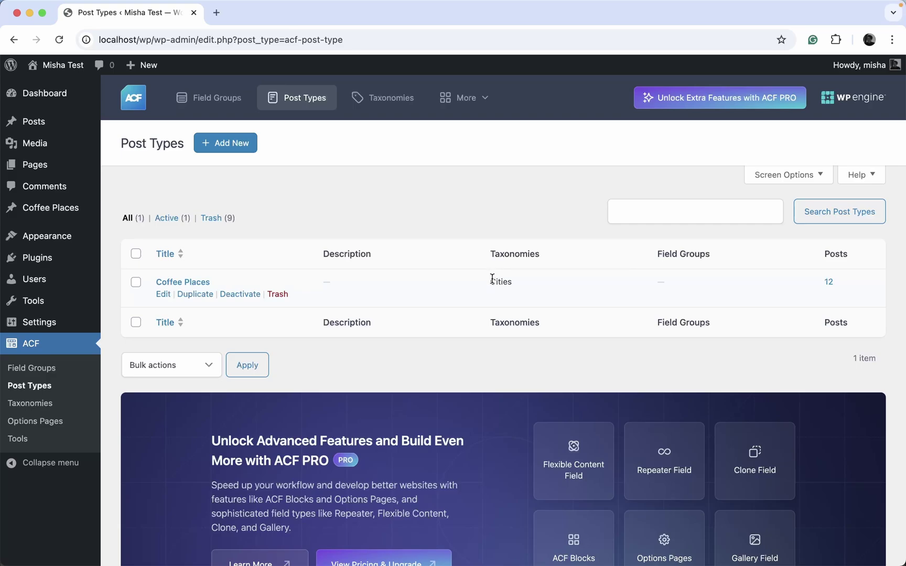
pyautogui.moveTo(491, 281); pyautogui.dragTo(512, 283)
pyautogui.click(53, 402)
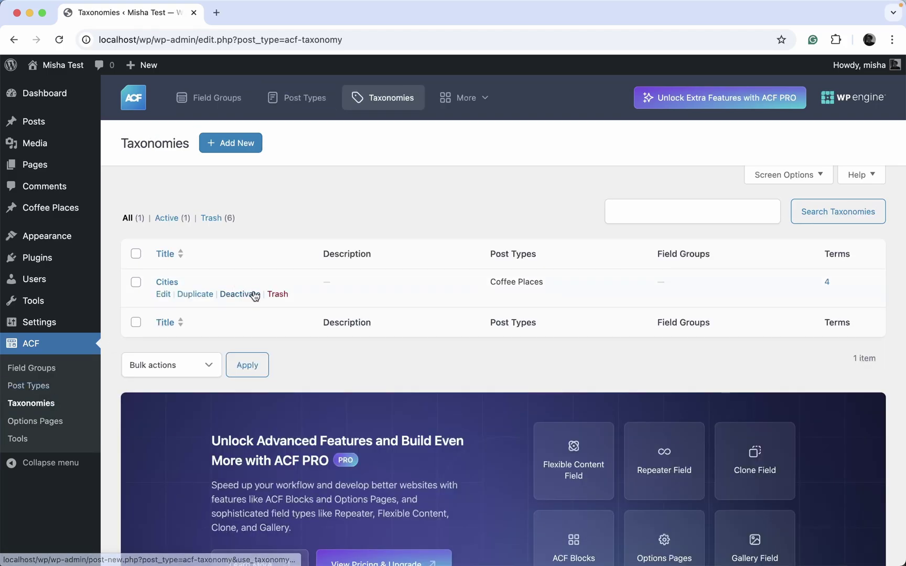
# Step: View the Cities terms, then return to all twelve Coffee Places posts with their cities
pyautogui.click(53, 216)
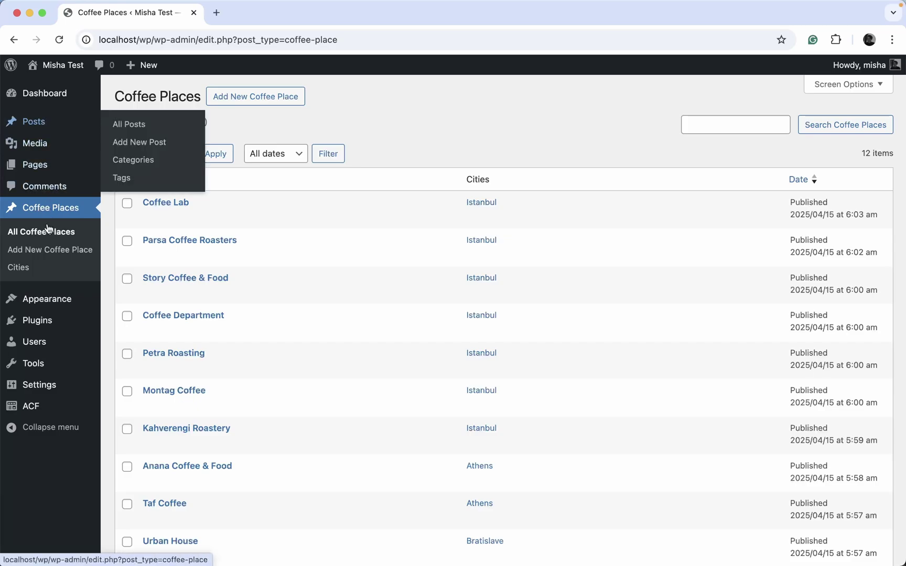
pyautogui.click(67, 269)
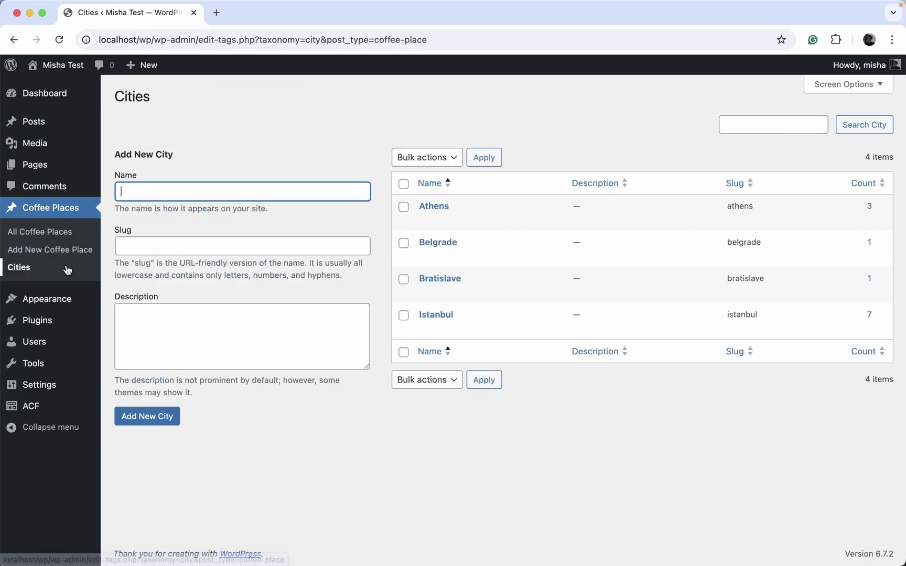
pyautogui.click(69, 215)
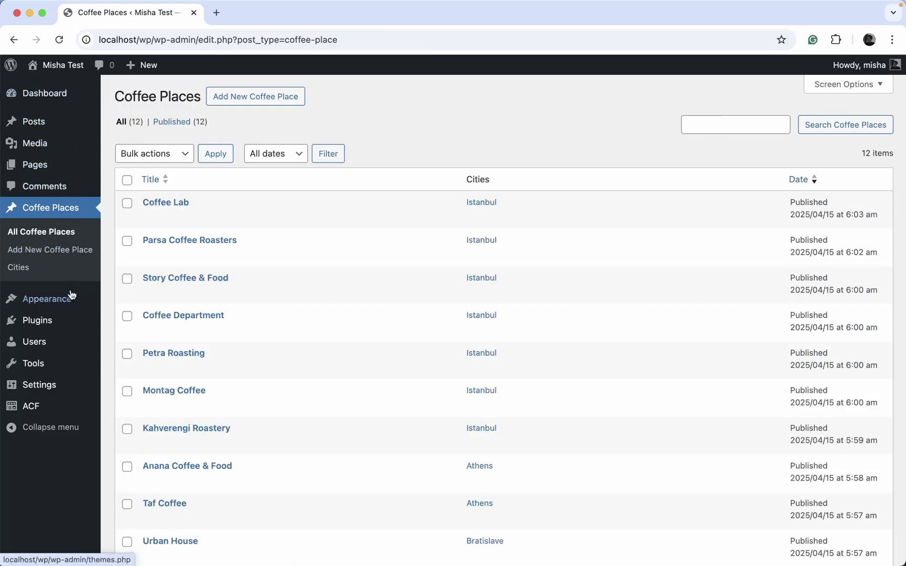
# Step: On the Plugins page, activate Simple Taxonomy Filter Block alongside Advanced Custom Fields
pyautogui.moveTo(72, 297)
pyautogui.click(67, 319)
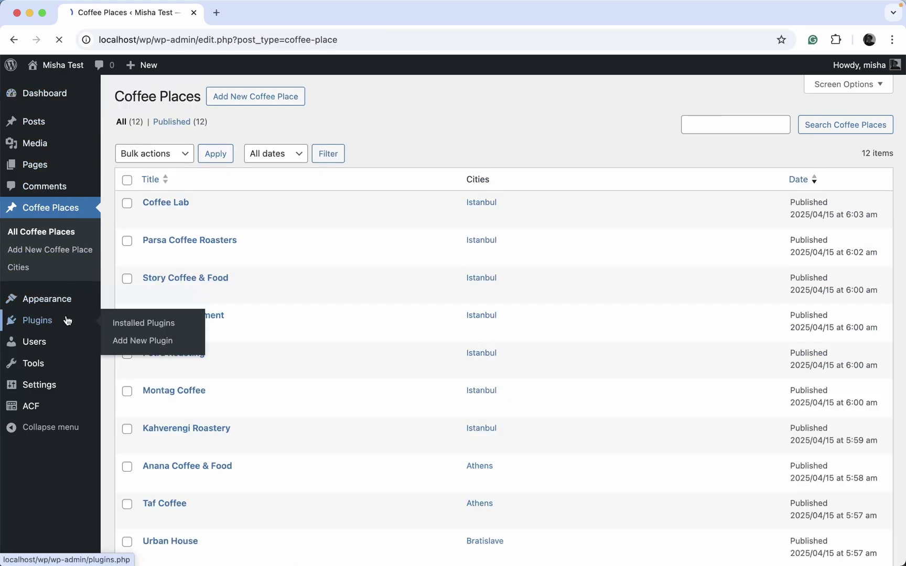
pyautogui.scroll(-4, 134, 326)
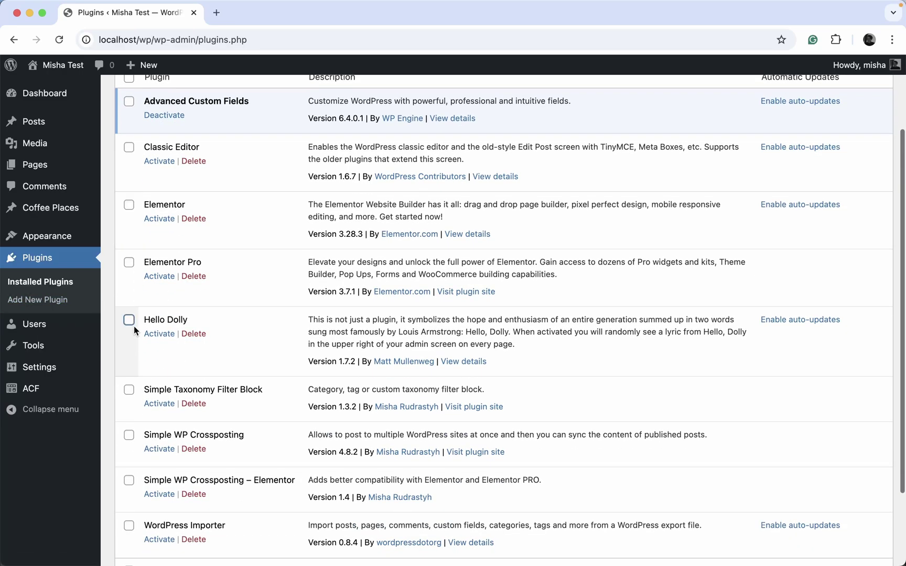
pyautogui.click(173, 402)
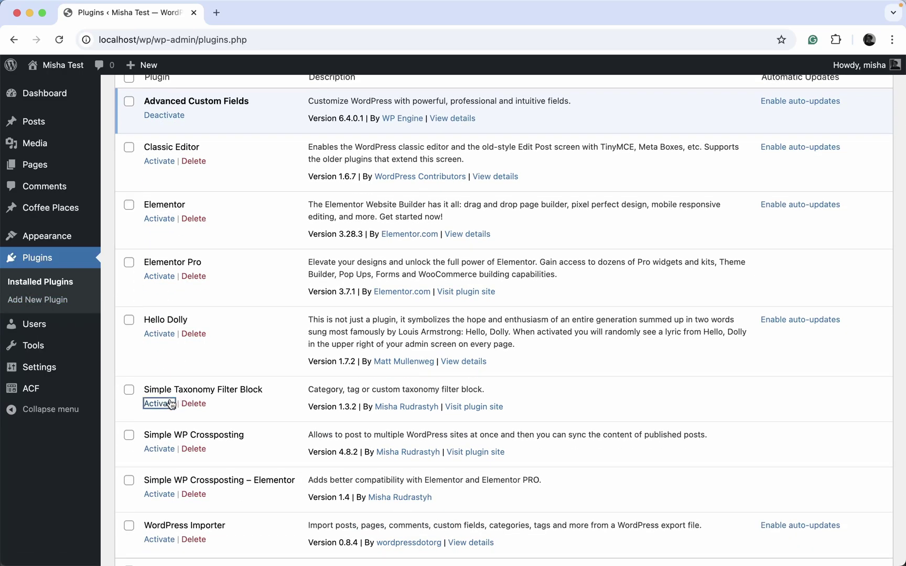
pyautogui.scroll(-4, 170, 400)
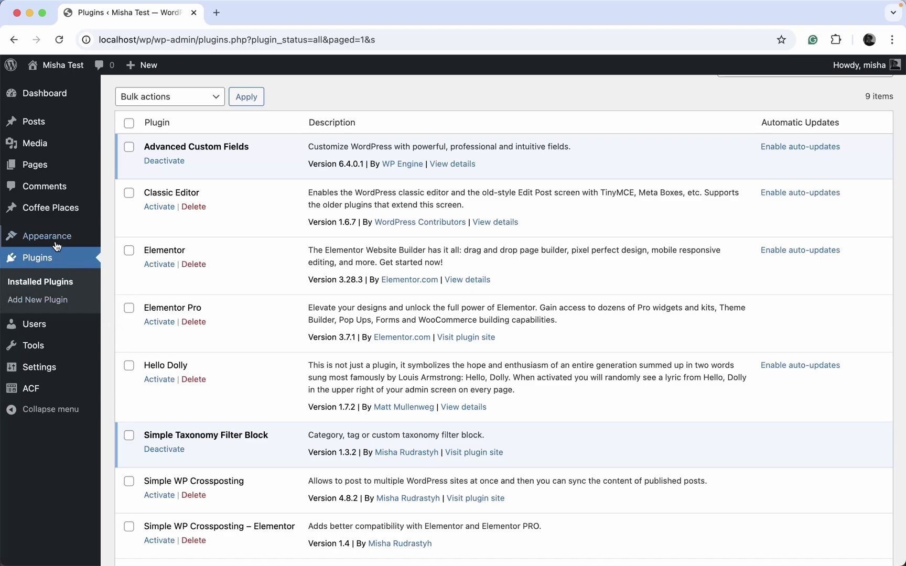
# Step: Open the Blog Home template for editing in the Site Editor
pyautogui.moveTo(57, 246)
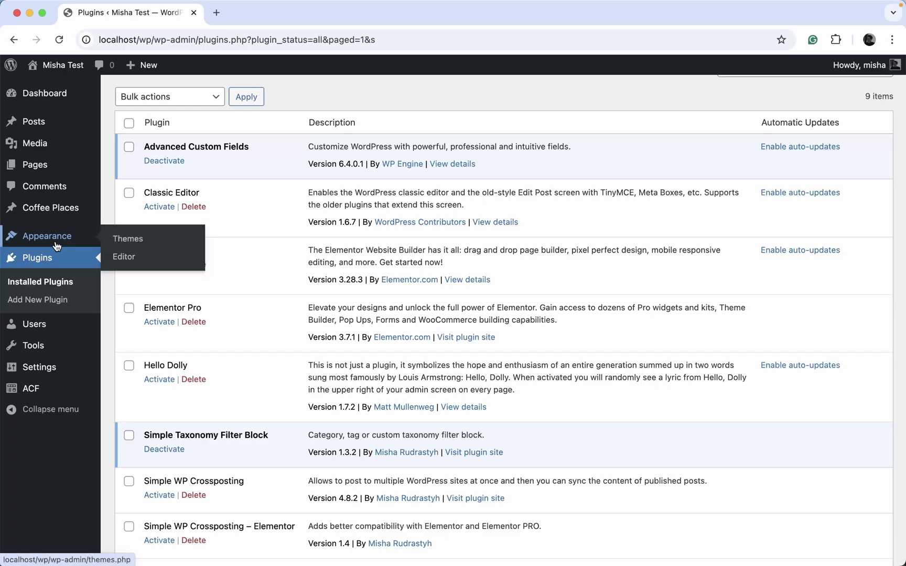
pyautogui.click(120, 257)
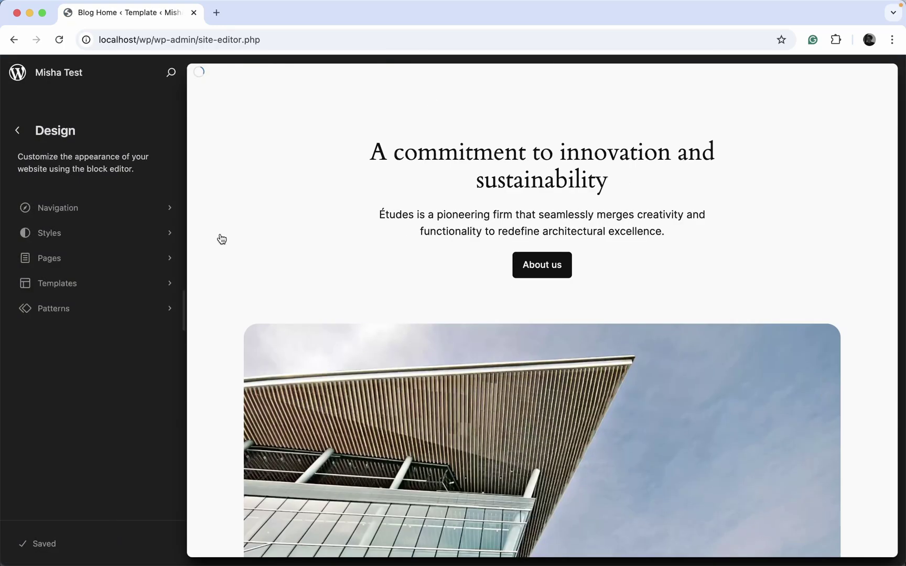
pyautogui.scroll(-10, 333, 235)
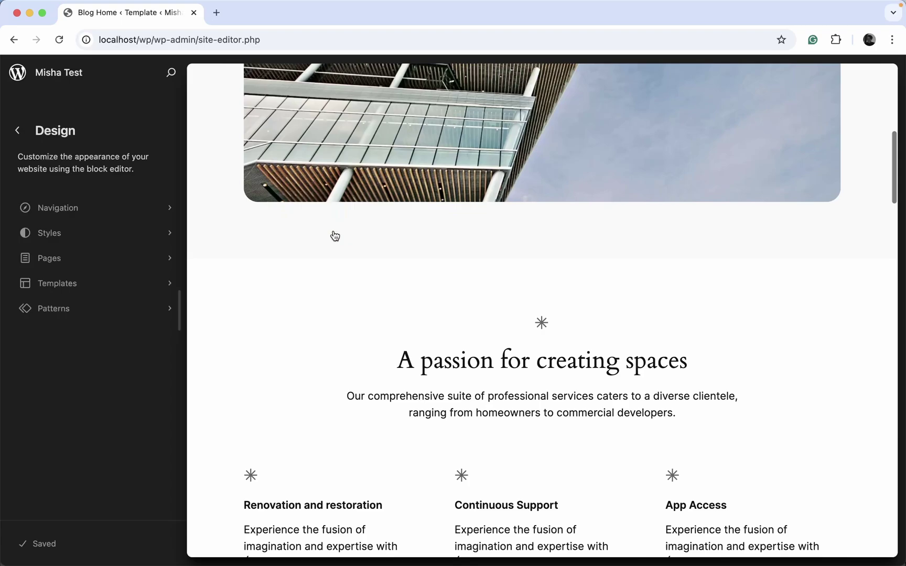
pyautogui.scroll(-20, 334, 236)
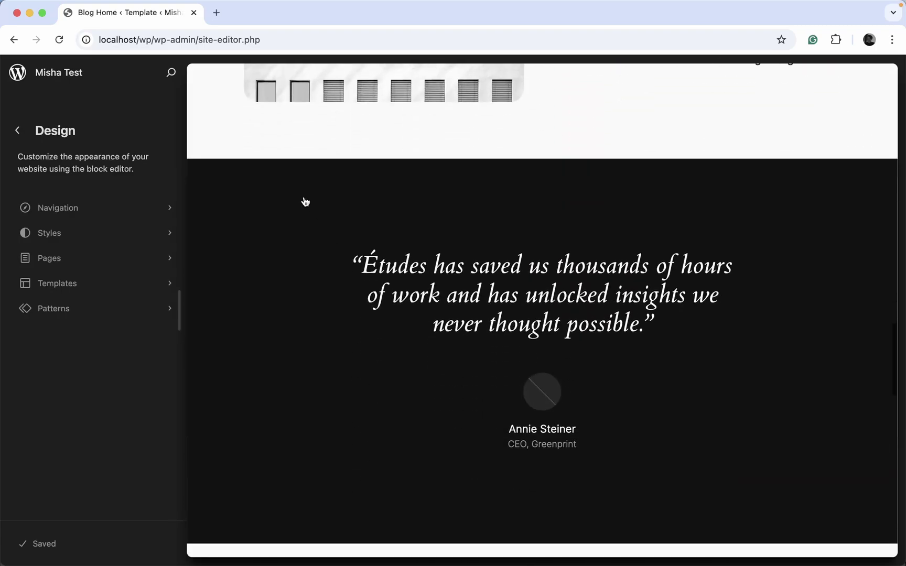
pyautogui.click(306, 202)
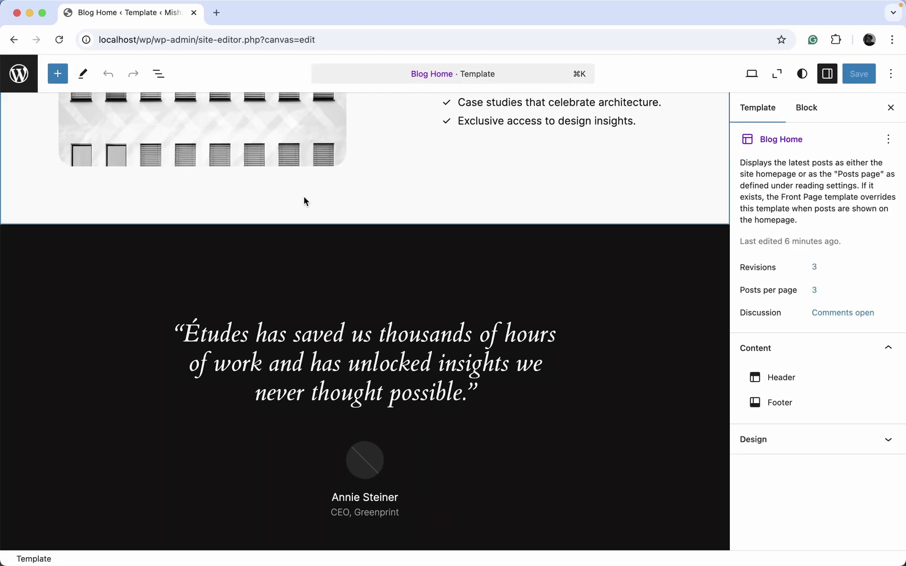
# Step: Select a post title in the Watch, Read, Listen list, then its parent column
pyautogui.scroll(-9, 304, 201)
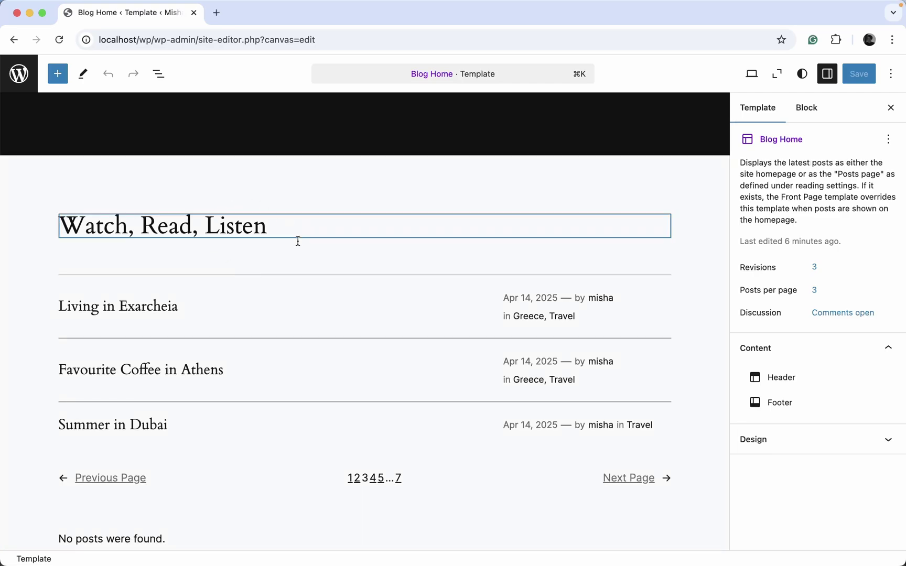
pyautogui.click(235, 304)
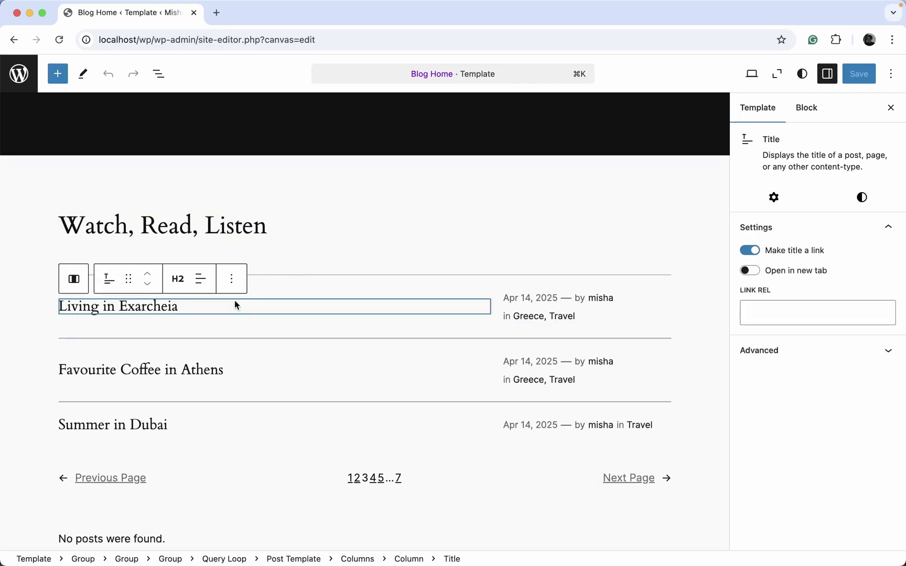
pyautogui.click(74, 278)
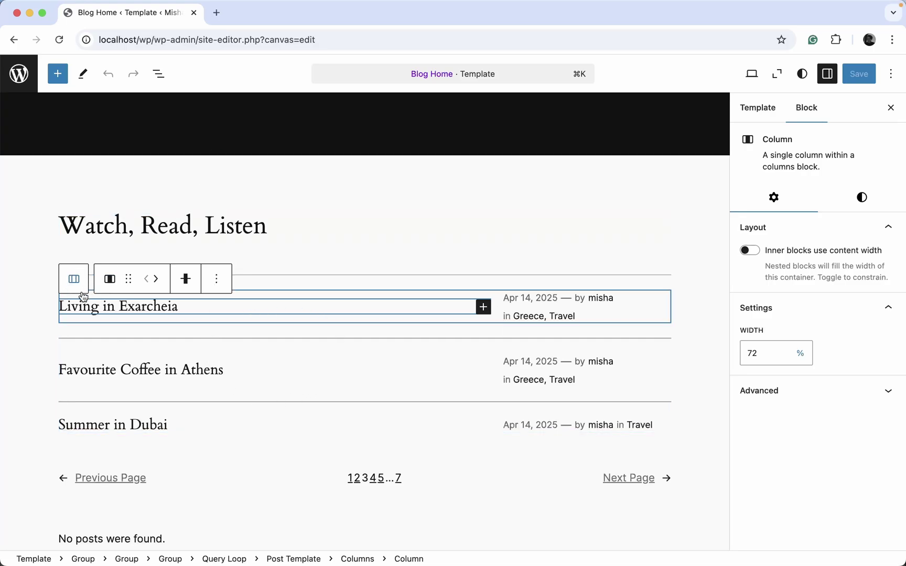
# Step: Select the Query Loop in List View and set it to a Custom query of Coffee Place posts
pyautogui.click(159, 73)
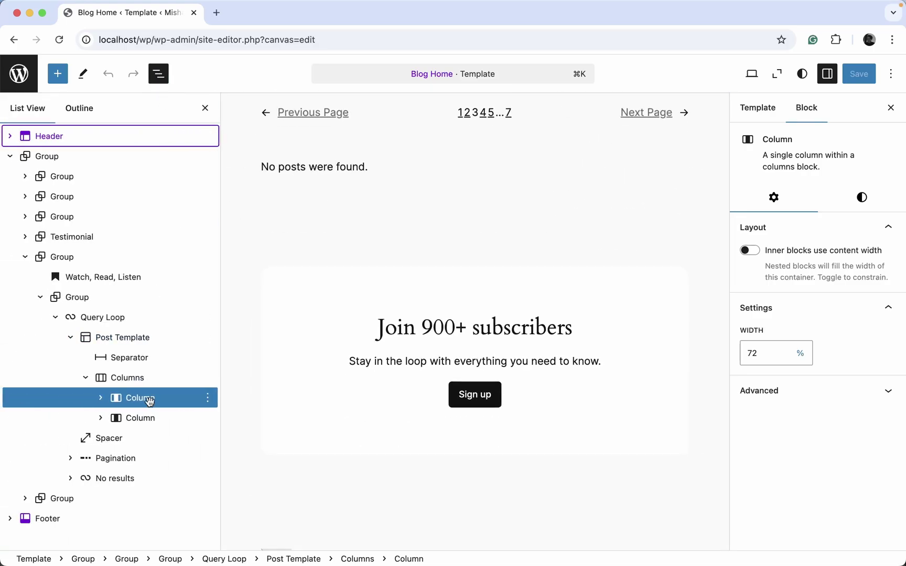
pyautogui.click(107, 318)
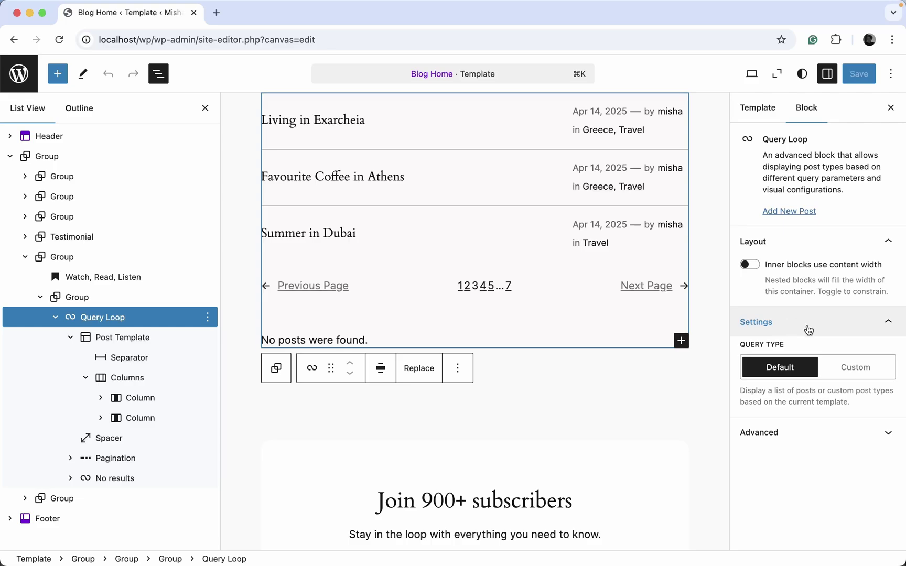
pyautogui.click(837, 368)
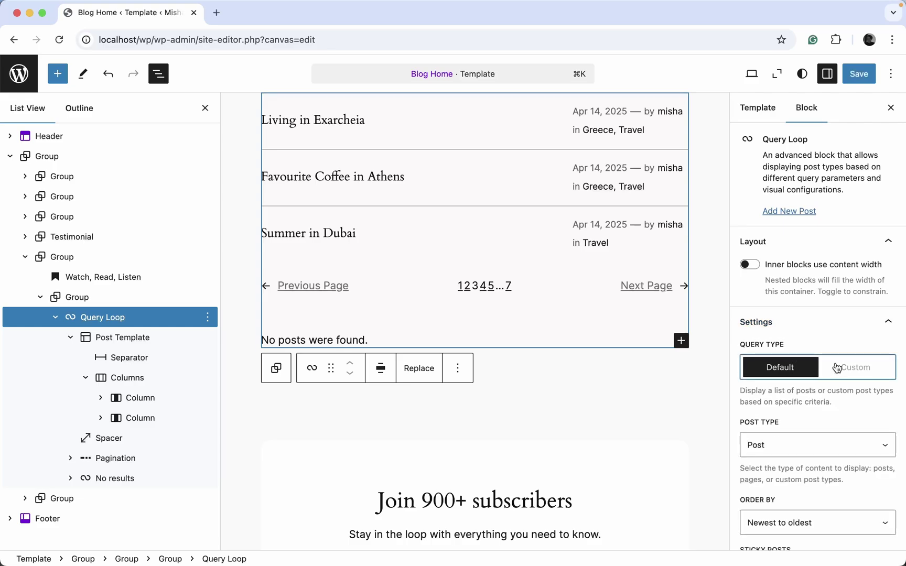
pyautogui.scroll(-5, 836, 366)
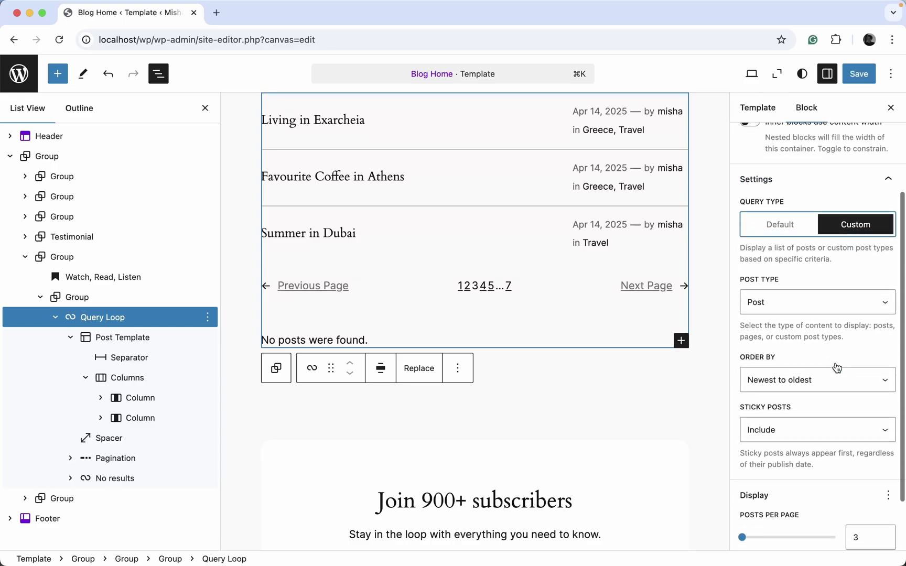
pyautogui.click(755, 307)
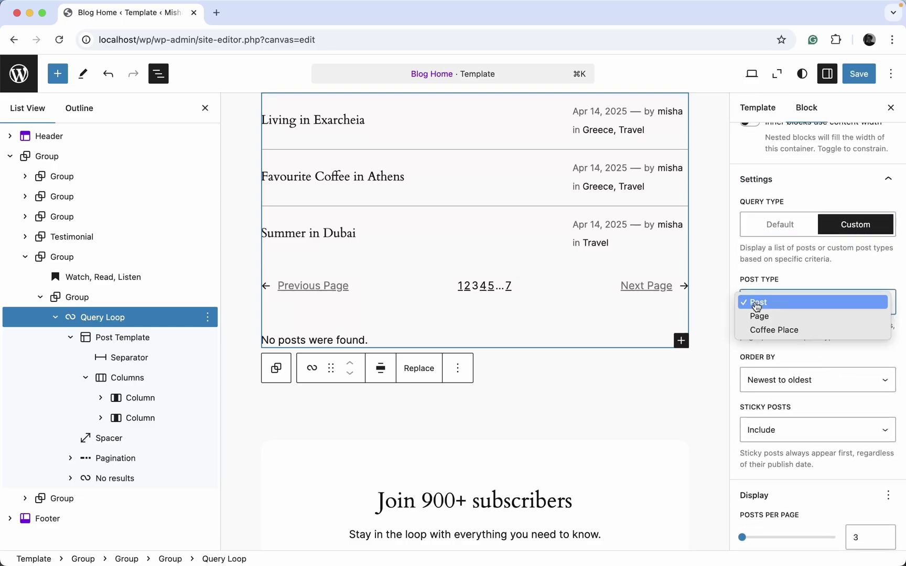
pyautogui.click(761, 330)
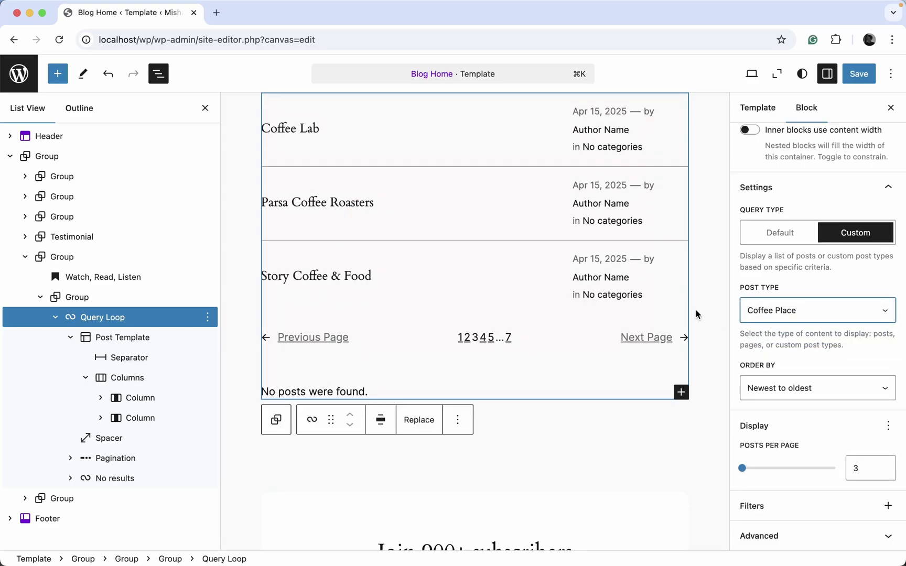
pyautogui.scroll(2, 564, 275)
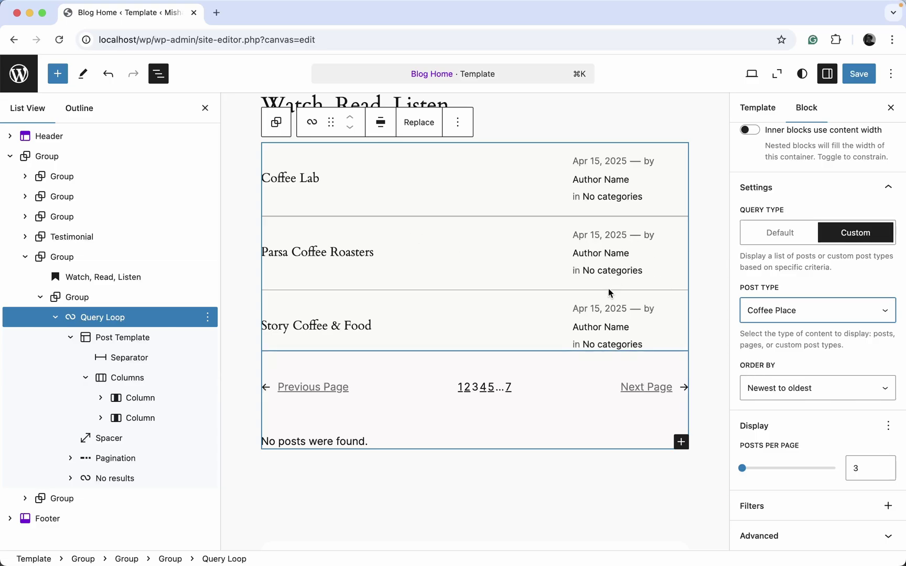
# Step: Select Coffee Lab's Post Meta, expand its Group and Row in List View, and select Categories
pyautogui.click(626, 198)
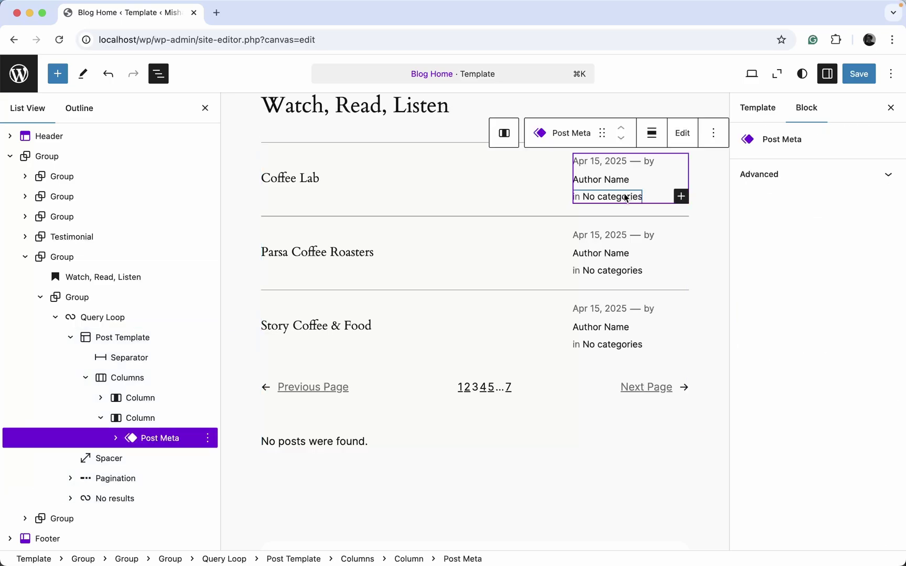
pyautogui.click(115, 438)
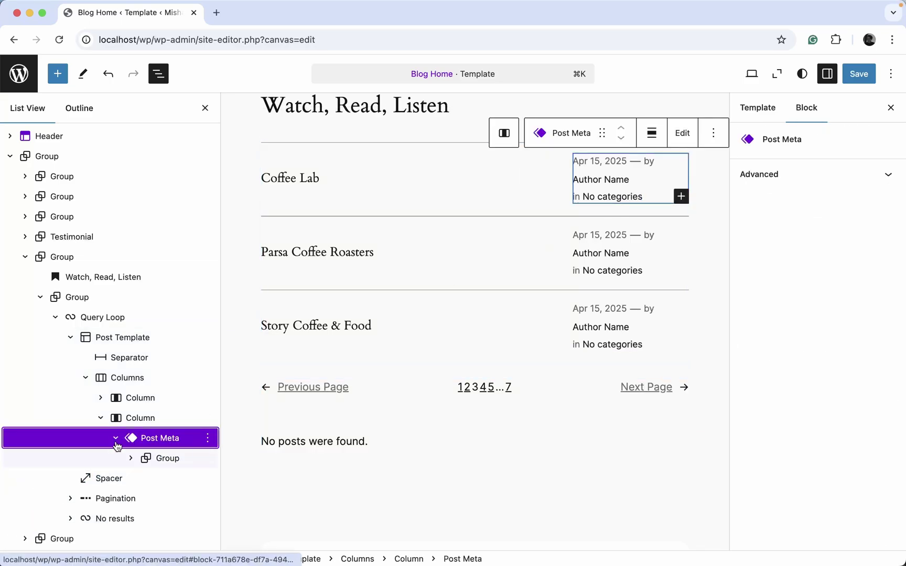
pyautogui.click(130, 459)
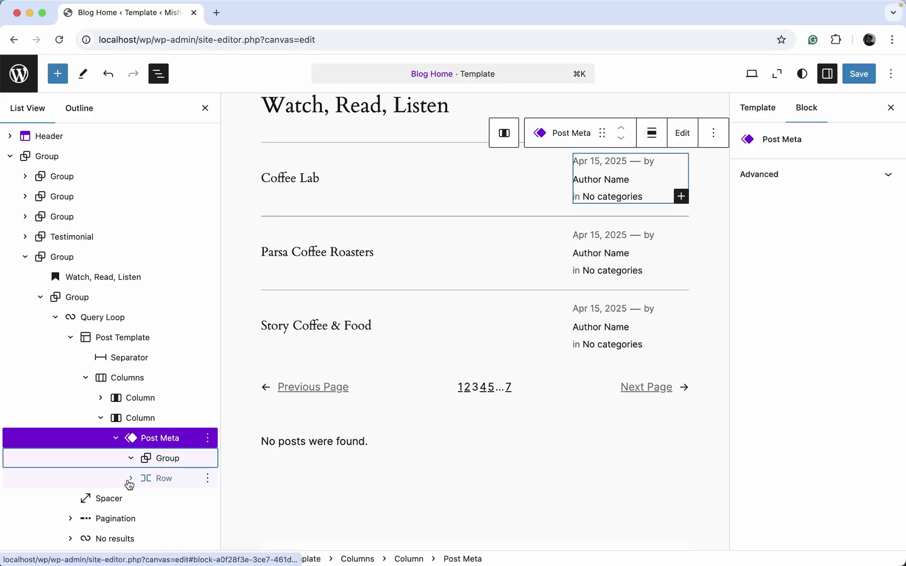
pyautogui.click(131, 478)
pyautogui.scroll(-3, 155, 467)
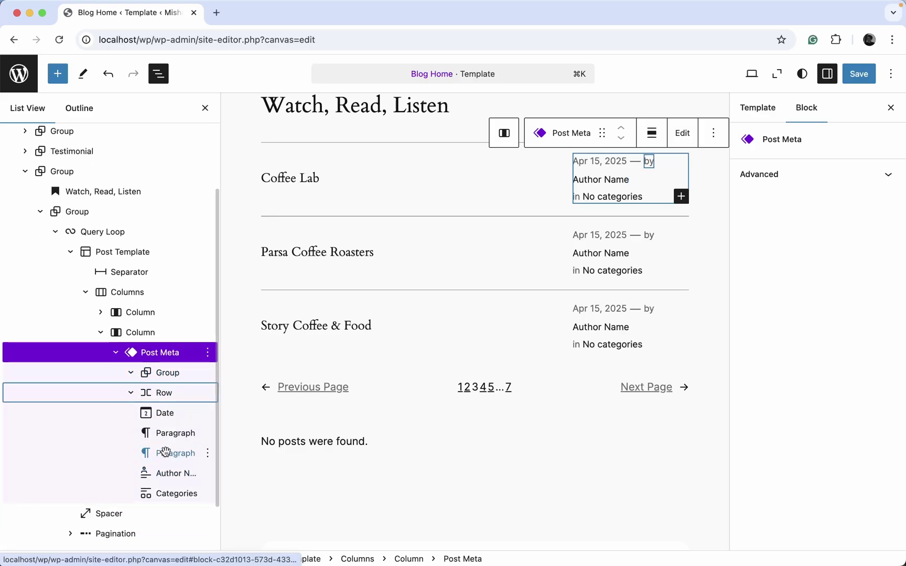
pyautogui.click(170, 493)
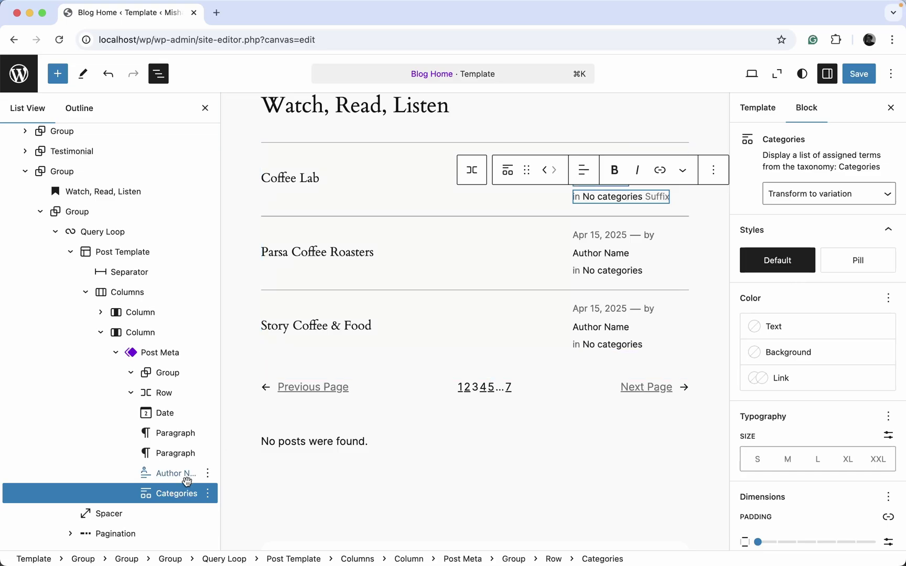
# Step: Insert a Cities terms block after Categories using the /tax slash command
pyautogui.click(208, 496)
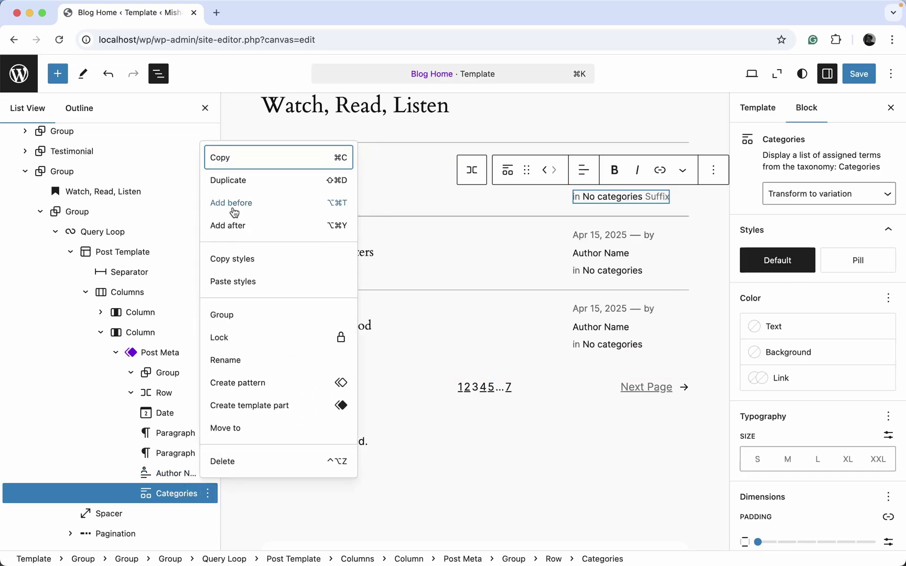
pyautogui.click(232, 228)
pyautogui.write('/')
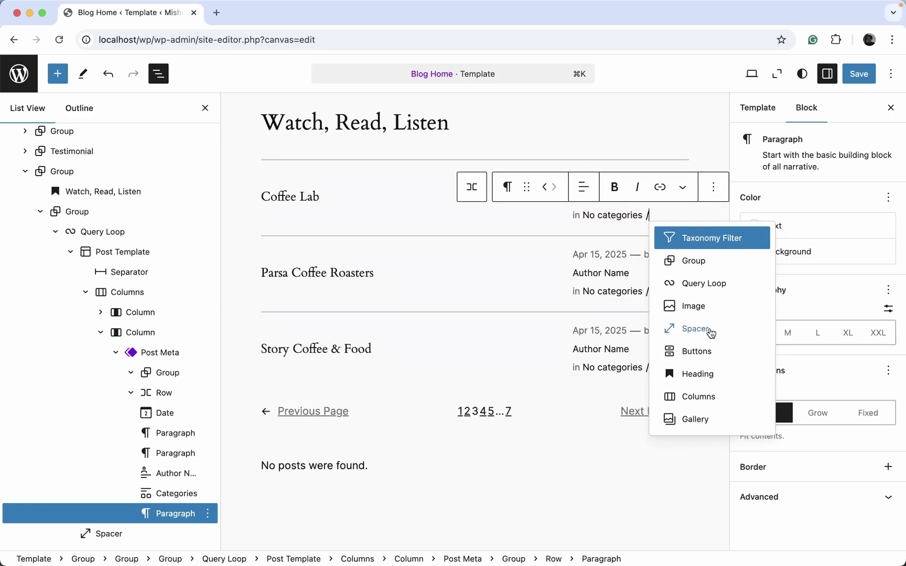
pyautogui.write('t')
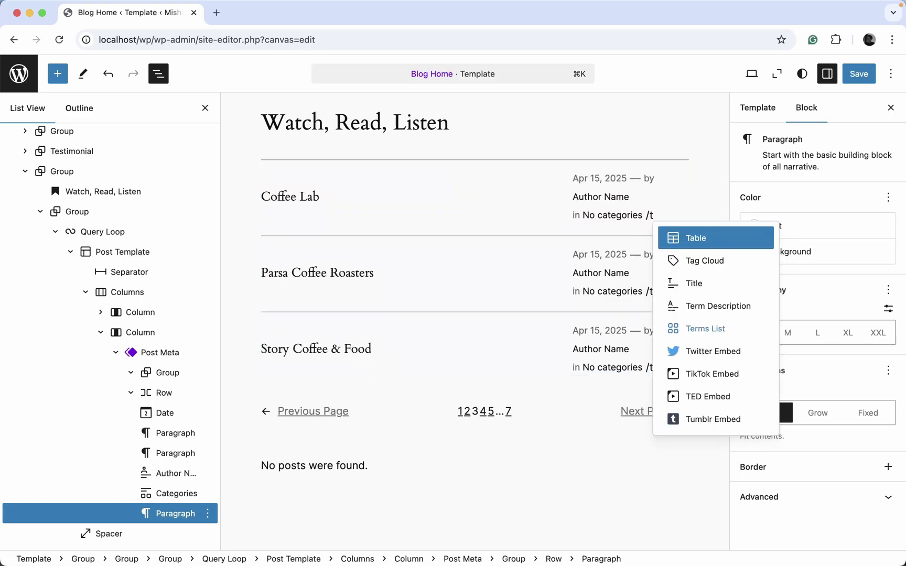
pyautogui.write('ax')
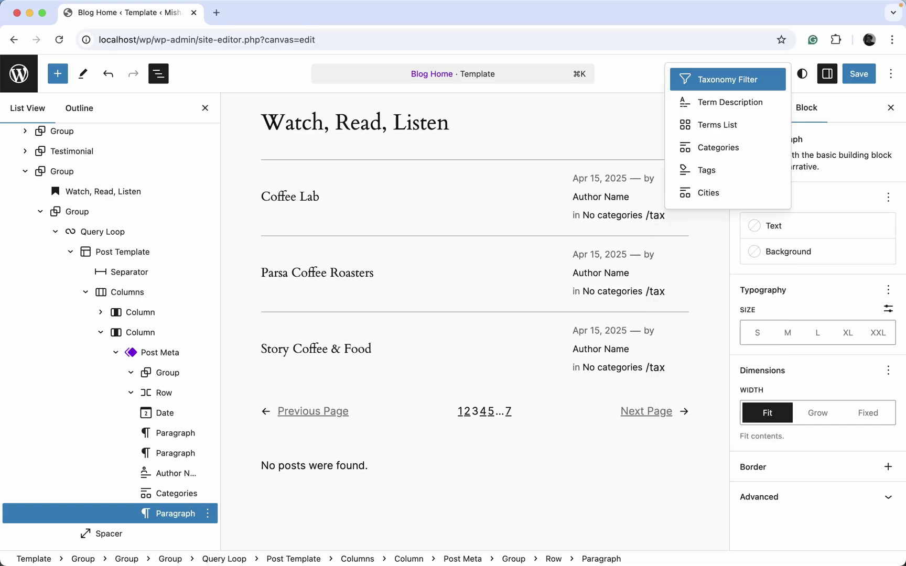
pyautogui.click(711, 200)
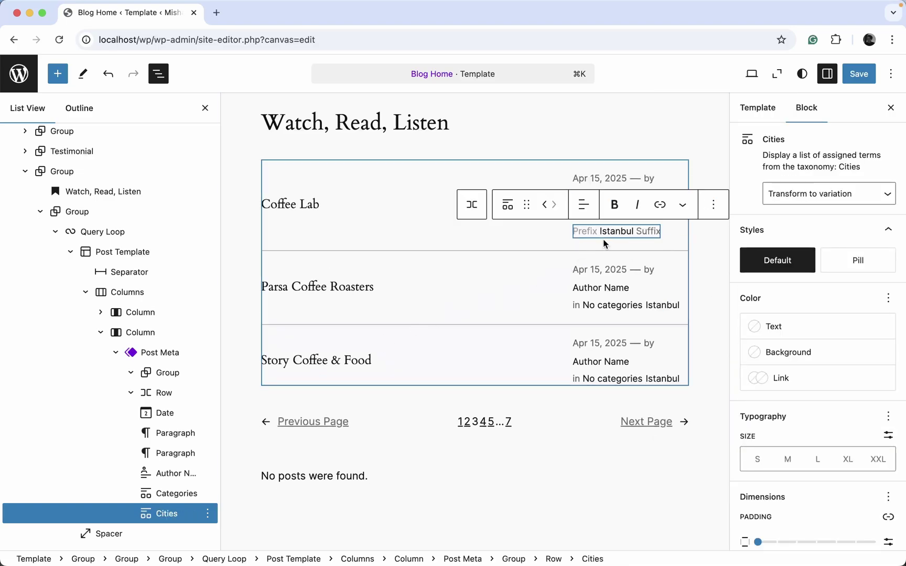
# Step: Delete the Categories block from the post meta row
pyautogui.click(176, 495)
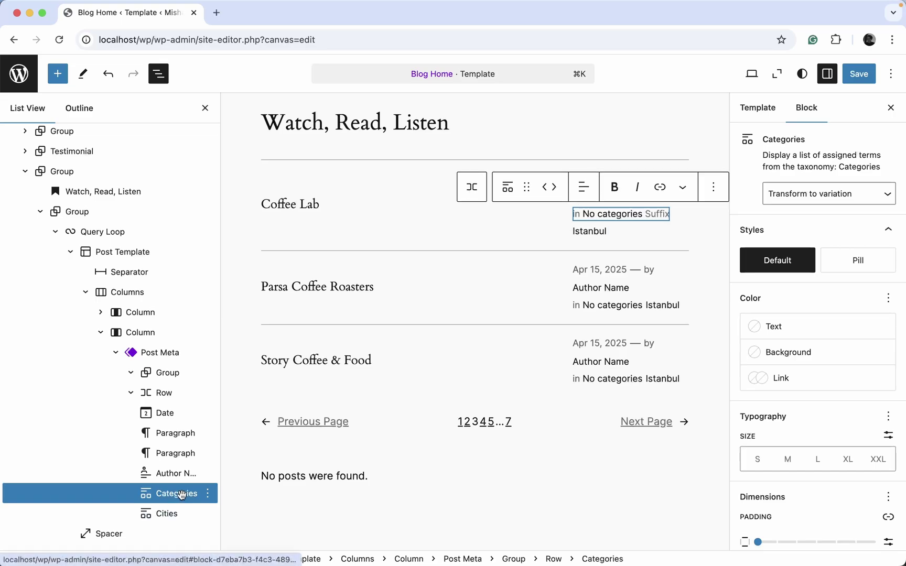
pyautogui.click(208, 493)
pyautogui.click(218, 463)
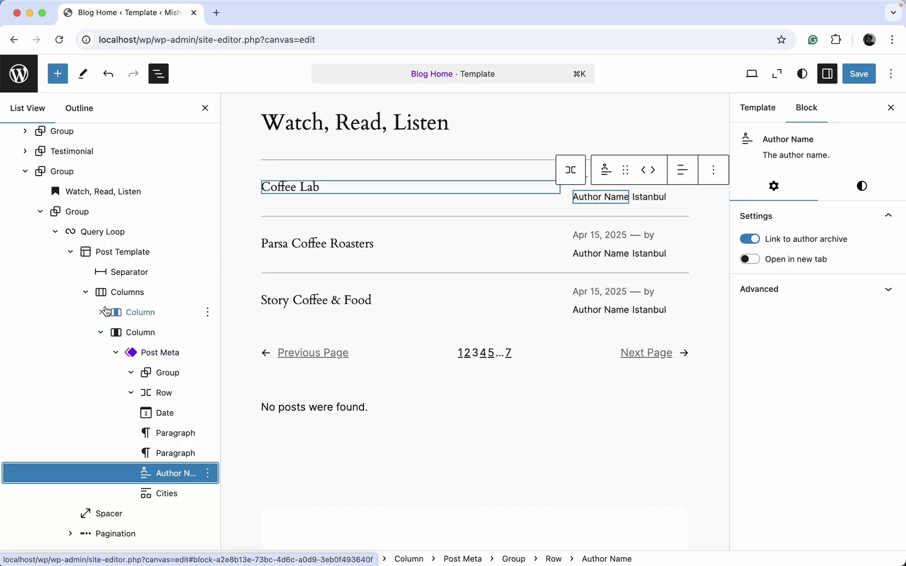
# Step: Collapse the Column and Post Template entries in List View
pyautogui.scroll(2, 290, 245)
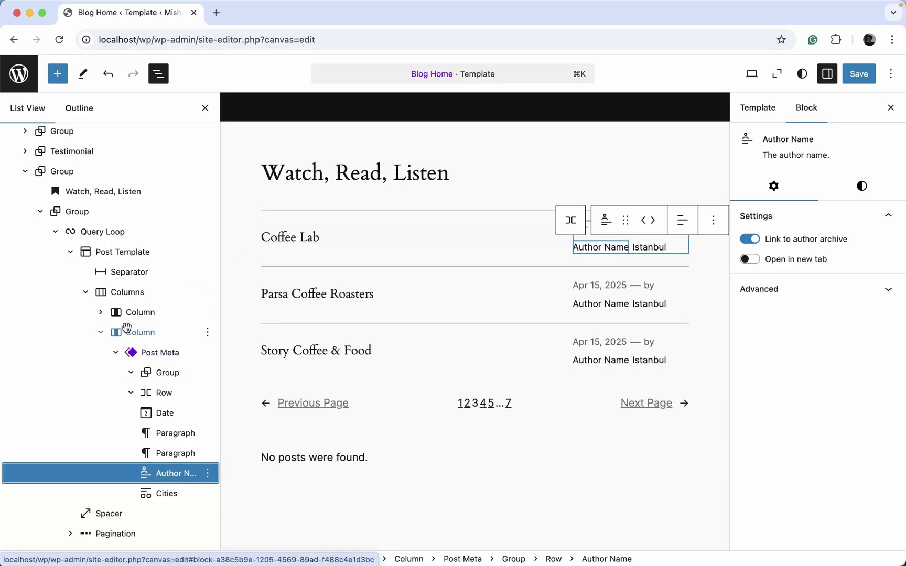
pyautogui.click(100, 332)
pyautogui.click(72, 338)
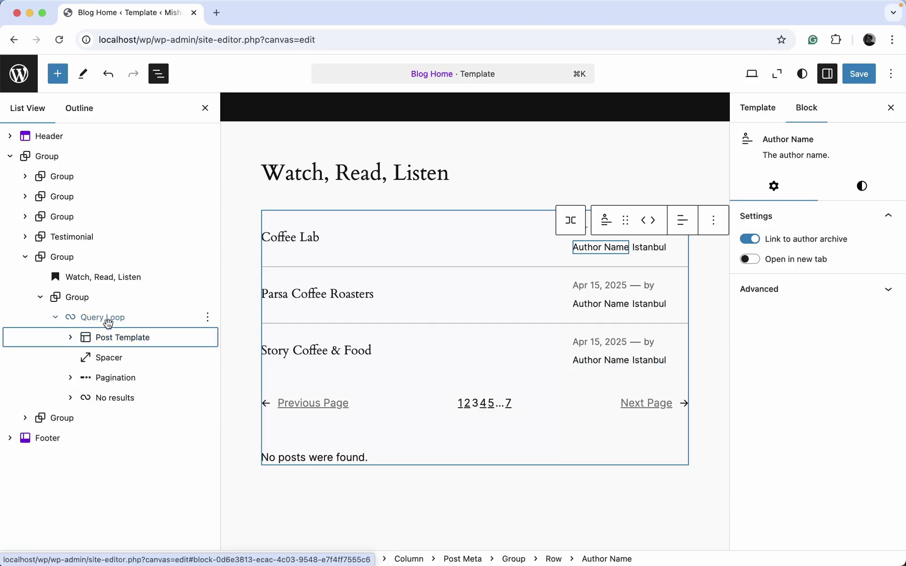
# Step: Insert a paragraph above the Post Template and turn it into a Taxonomy Filter via /taxon
pyautogui.click(111, 339)
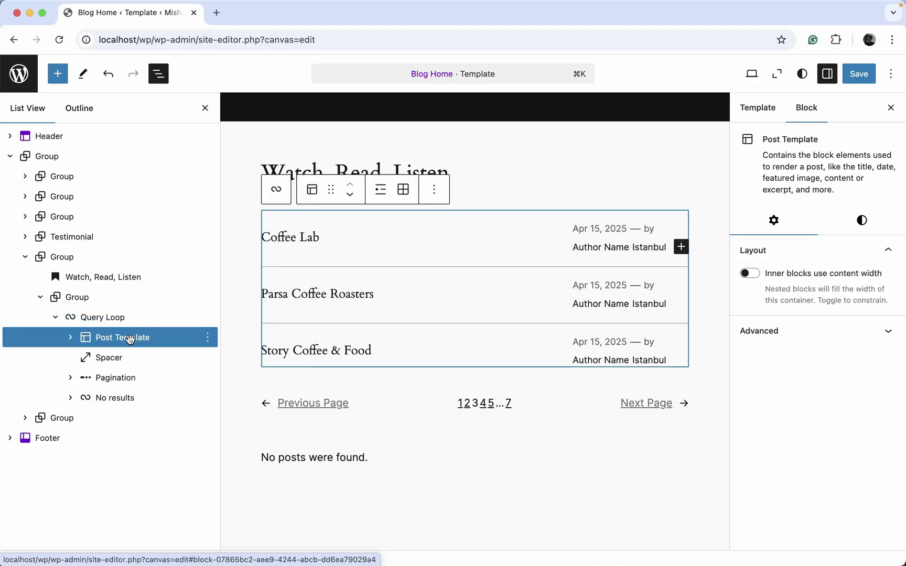
pyautogui.click(209, 341)
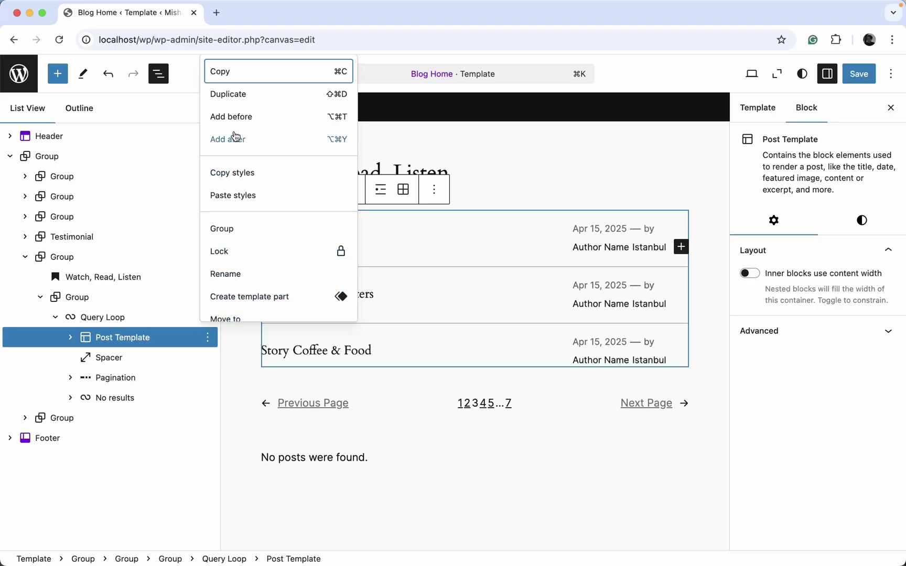
pyautogui.click(233, 116)
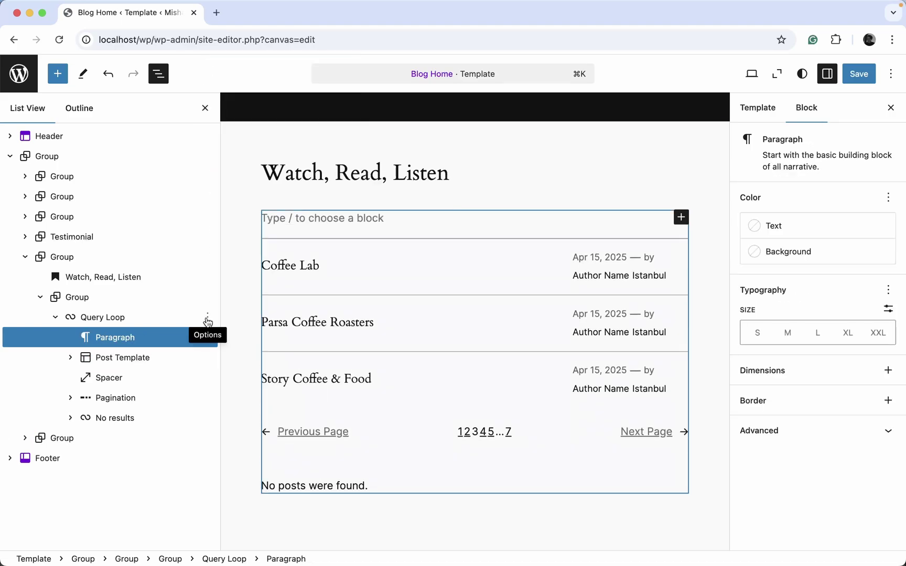
pyautogui.click(298, 213)
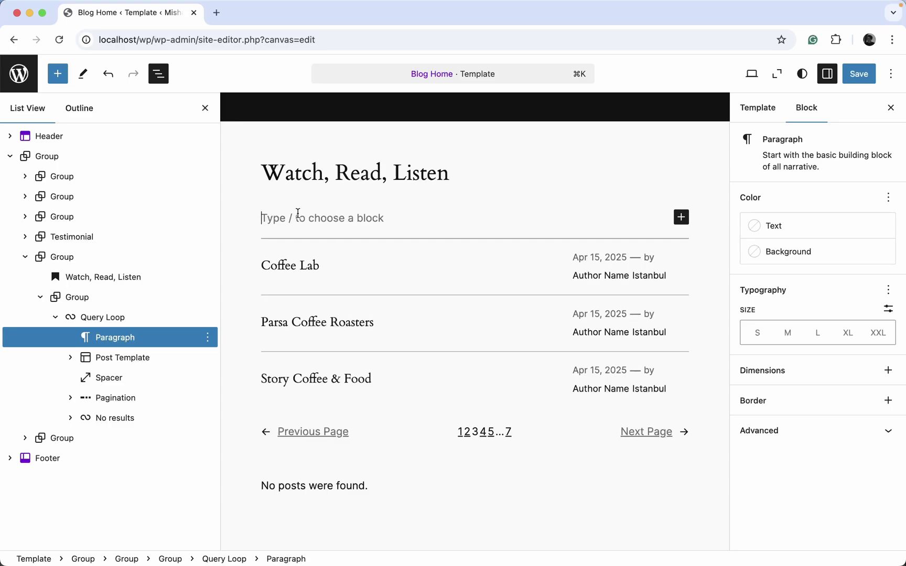
pyautogui.write('/')
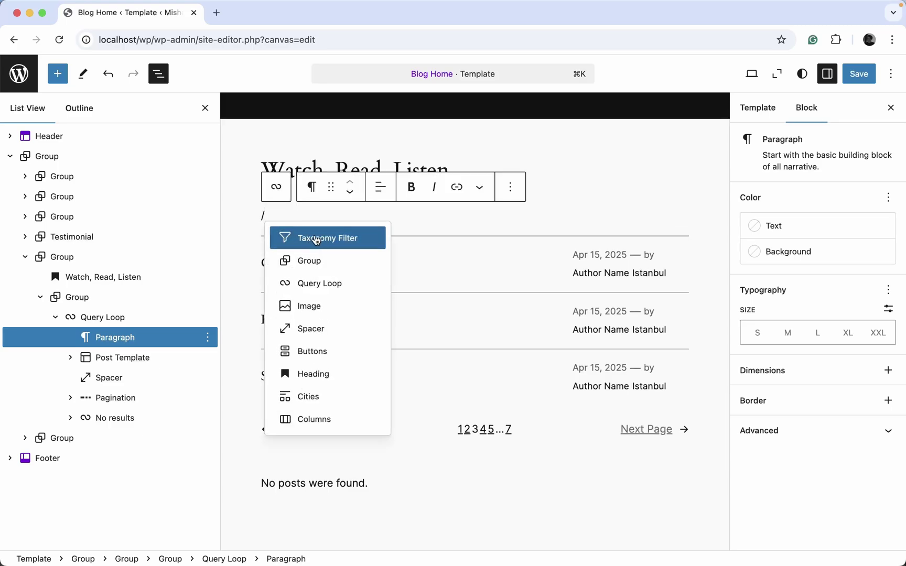
pyautogui.write('taxon')
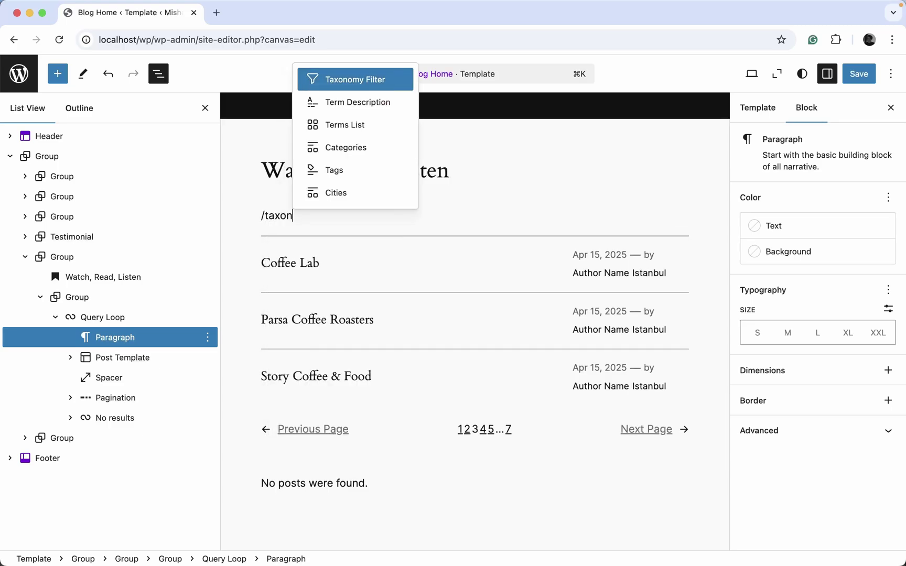
pyautogui.click(336, 86)
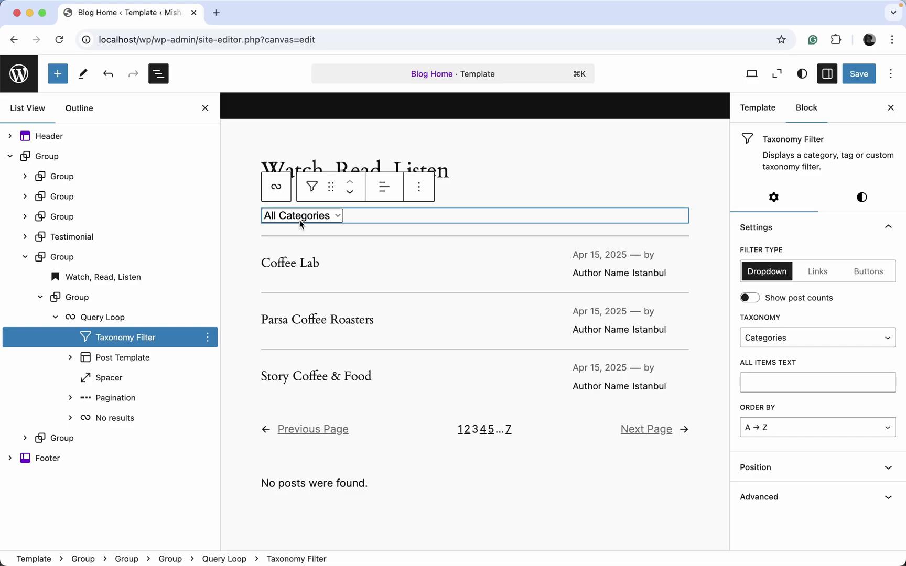
# Step: Point the Taxonomy Filter at the Cities taxonomy and display it as links
pyautogui.click(753, 338)
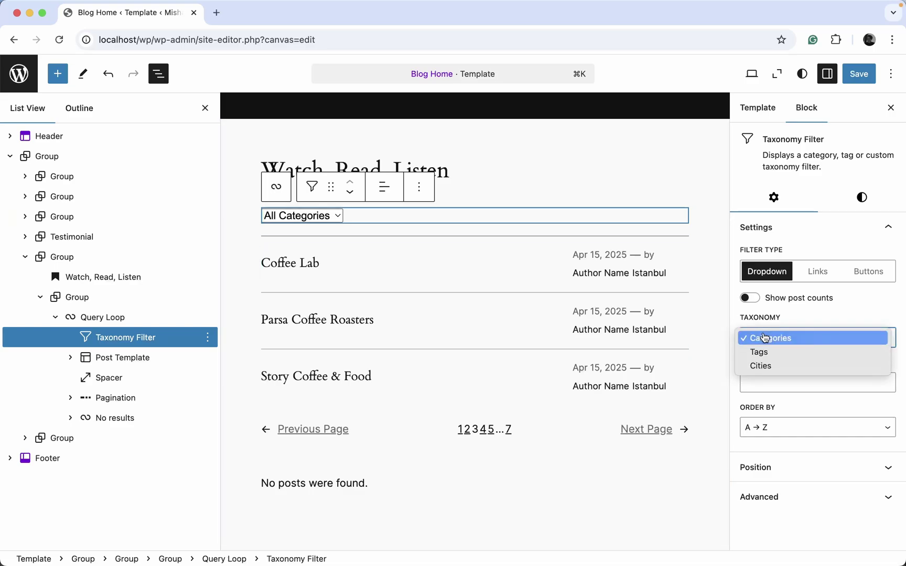
pyautogui.click(761, 365)
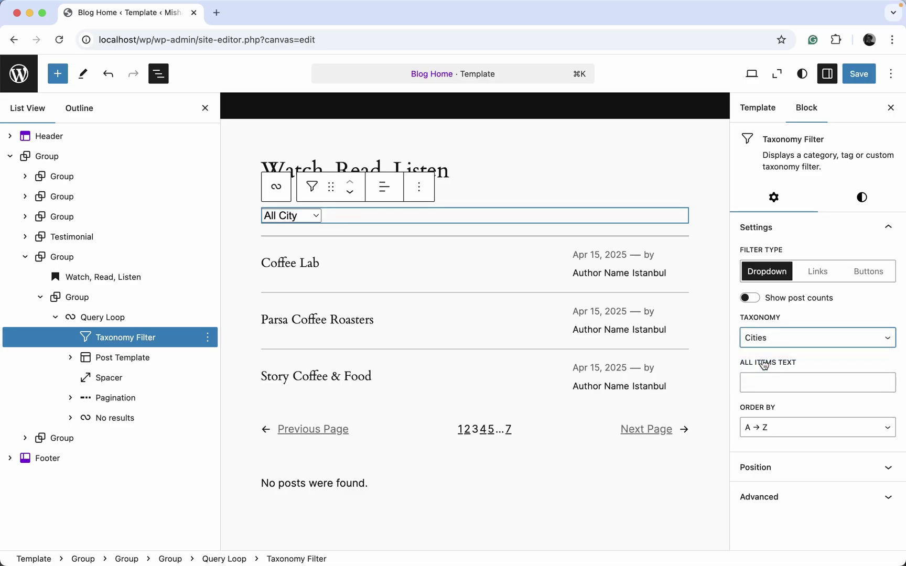
pyautogui.click(810, 271)
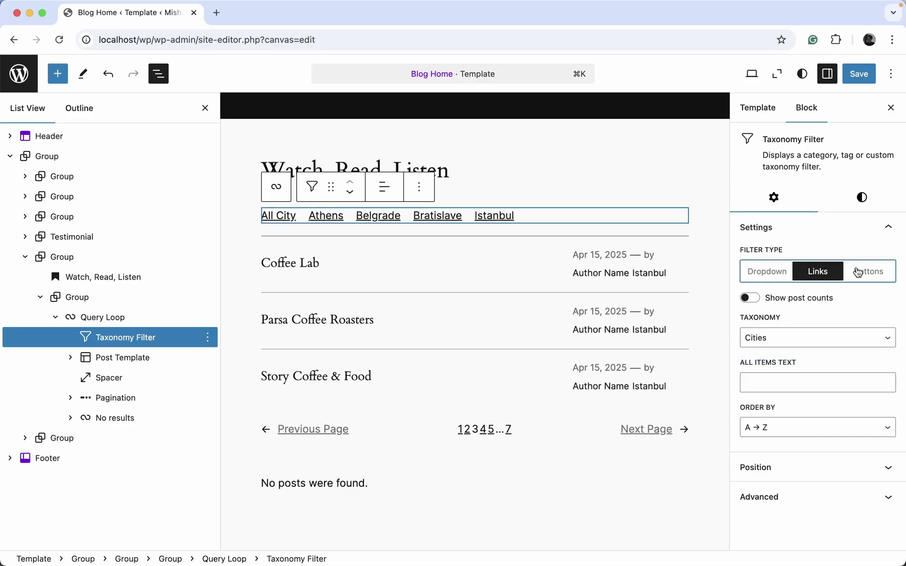
pyautogui.click(204, 109)
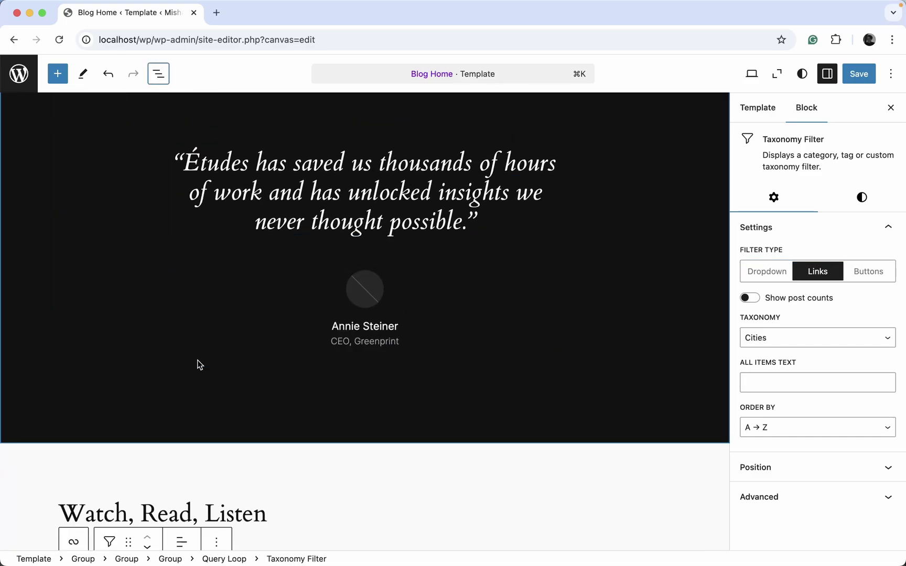
# Step: Try Buttons, revert to Links, enable post counts, and bring up the save confirmation
pyautogui.scroll(-7, 199, 365)
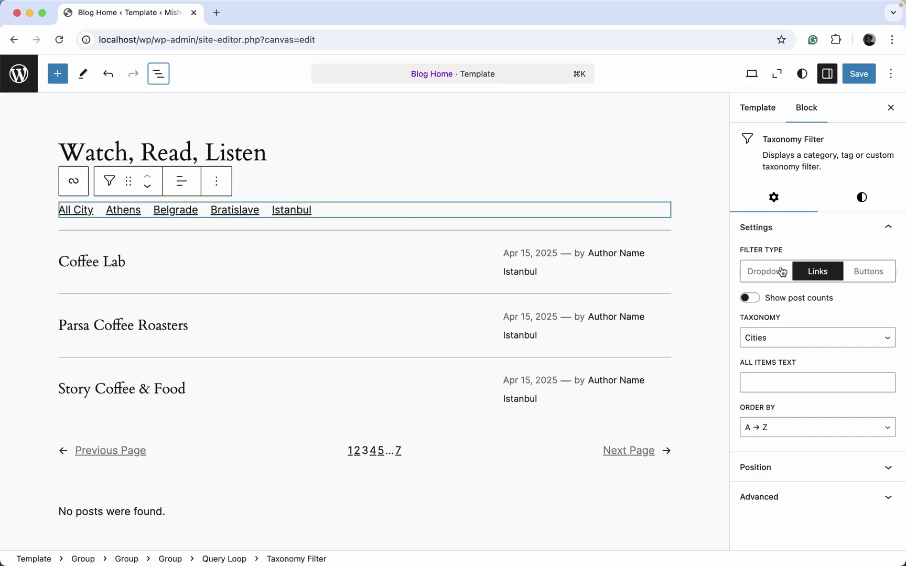
pyautogui.click(858, 268)
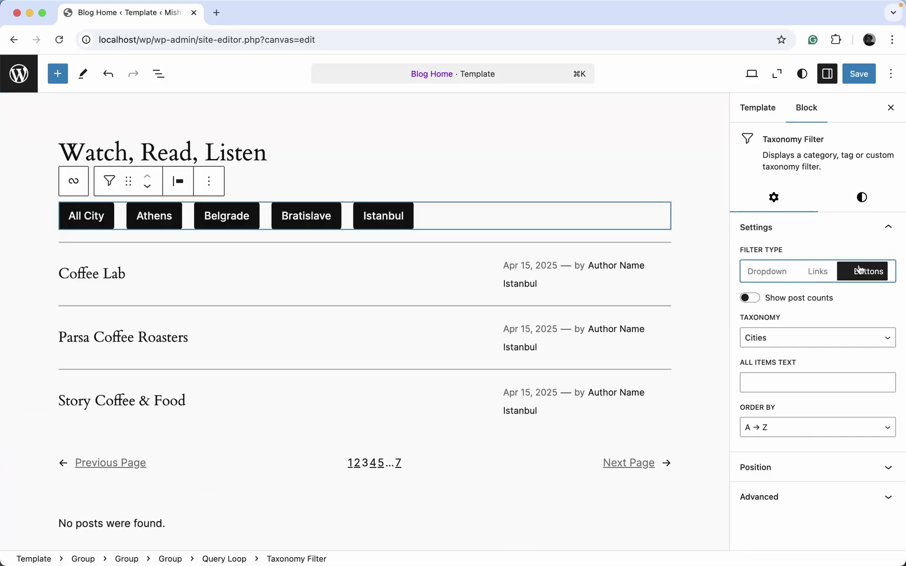
pyautogui.click(817, 271)
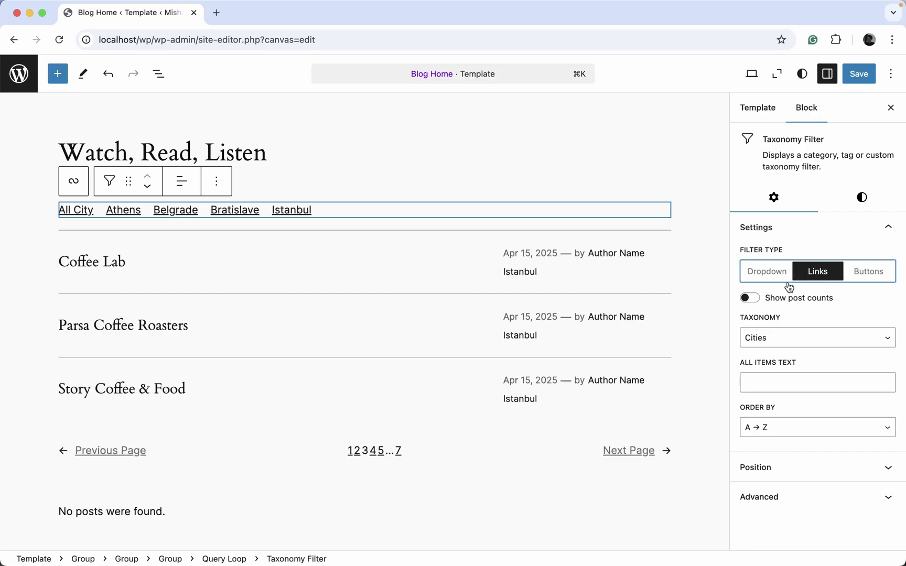
pyautogui.click(750, 299)
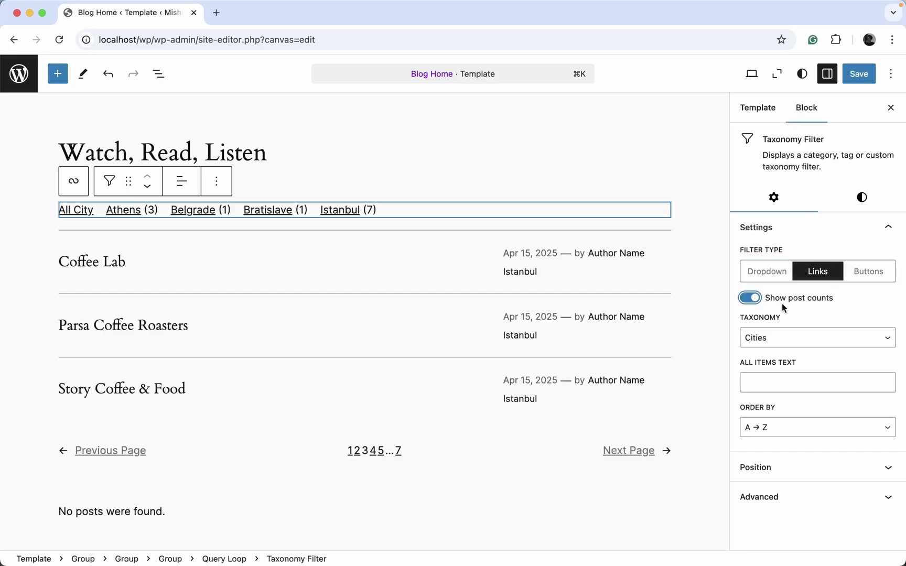
pyautogui.click(855, 74)
# Step: Save the Blog Home and Post Meta changes, then view the live site's filtered coffee post list
pyautogui.click(855, 73)
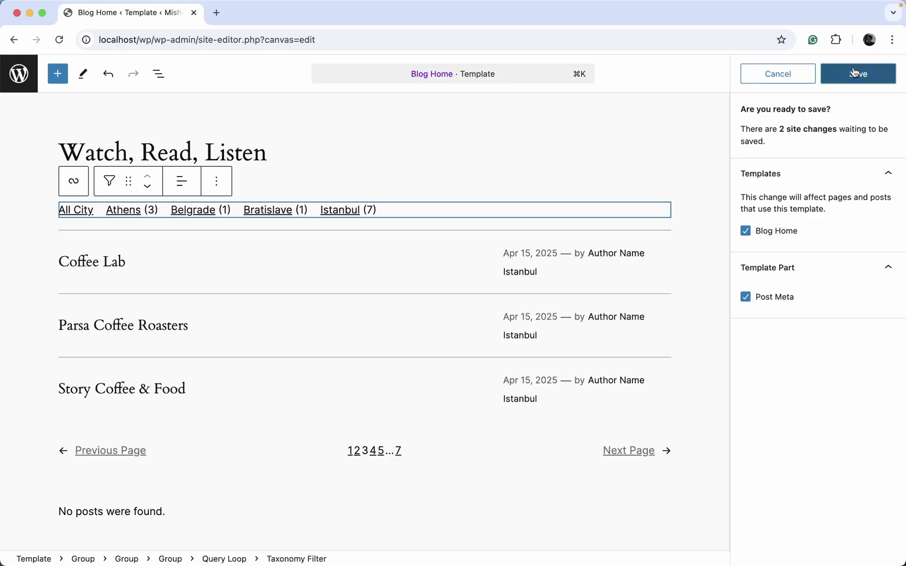
pyautogui.click(750, 73)
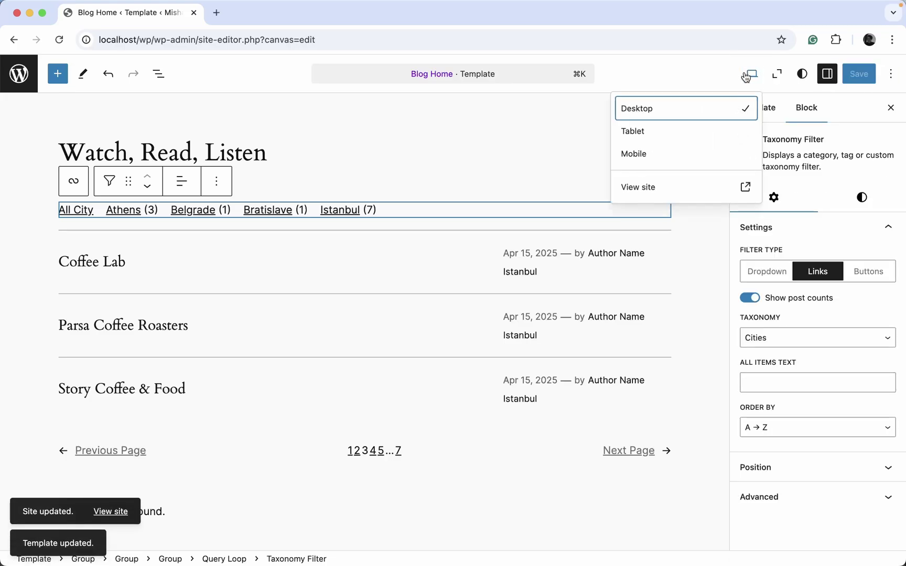
pyautogui.click(653, 182)
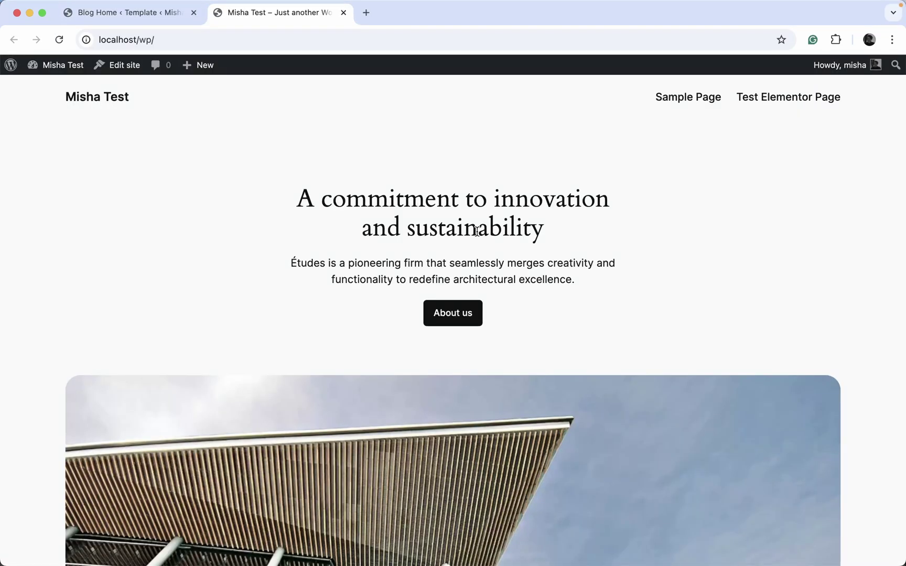
pyautogui.scroll(-20, 477, 231)
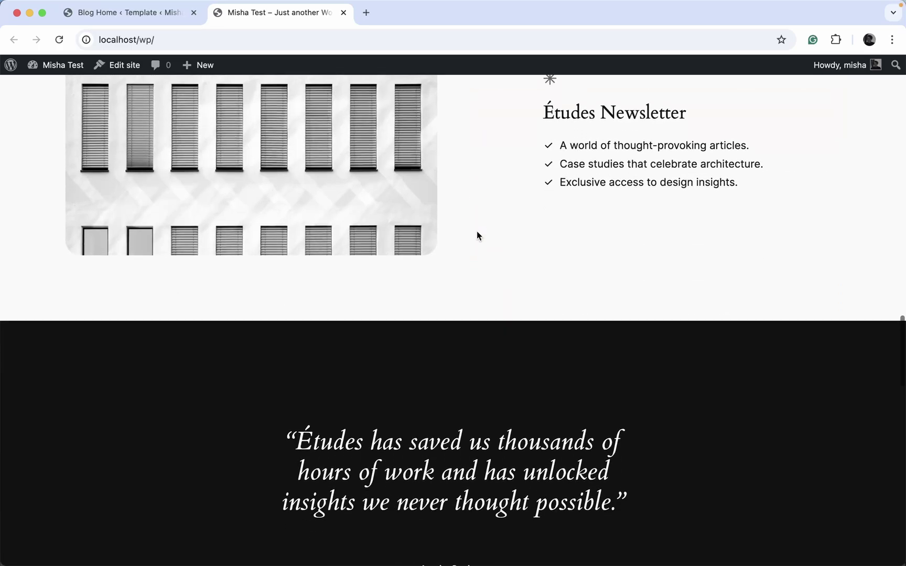
pyautogui.scroll(-10, 477, 230)
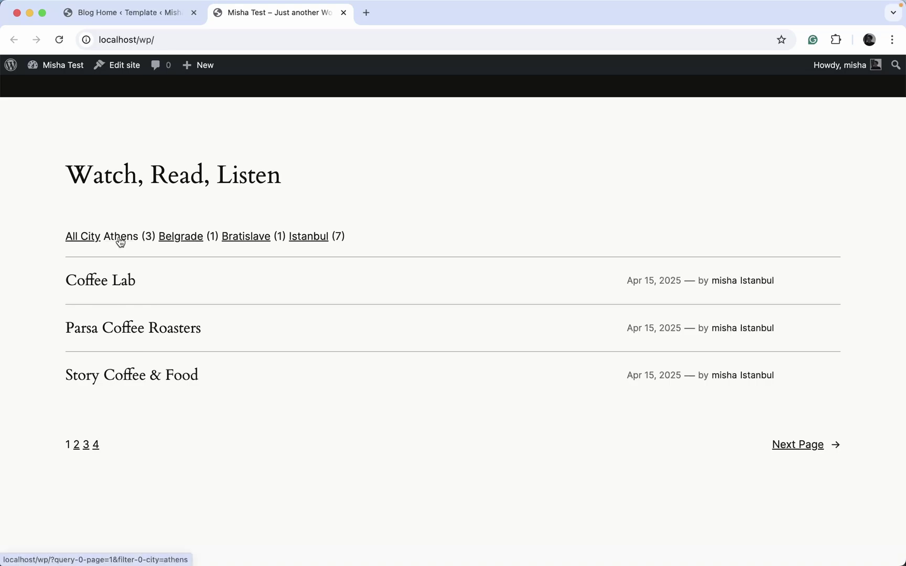
pyautogui.click(121, 239)
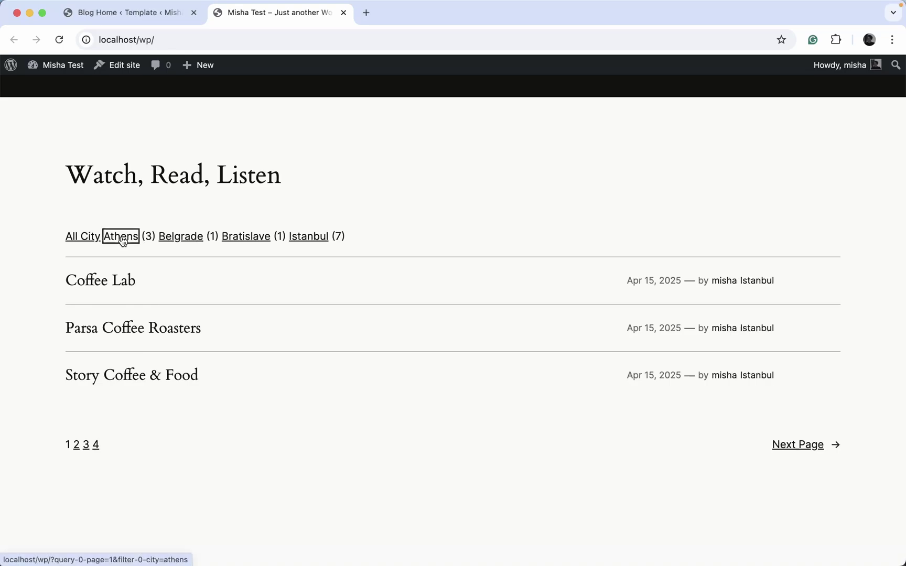
pyautogui.click(176, 238)
pyautogui.click(245, 238)
pyautogui.click(309, 238)
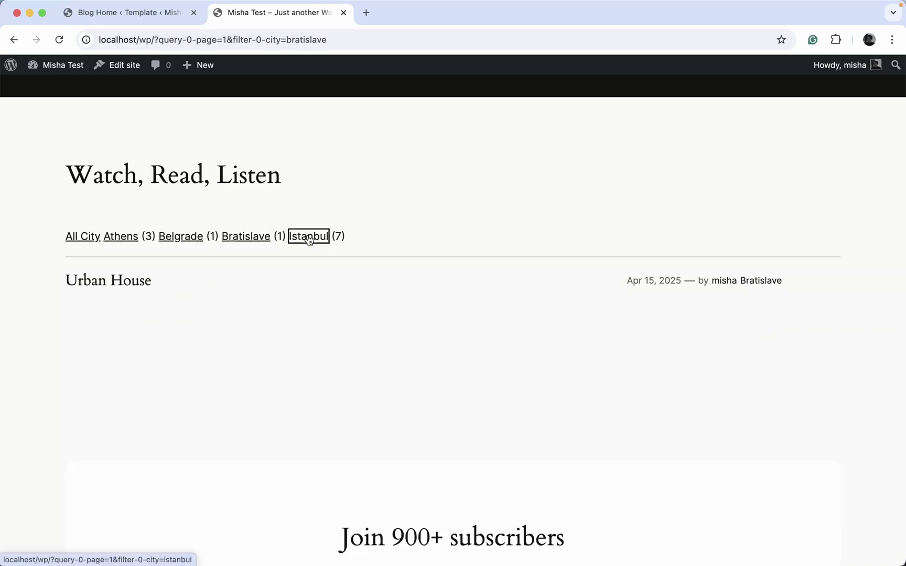
pyautogui.click(247, 238)
pyautogui.click(181, 238)
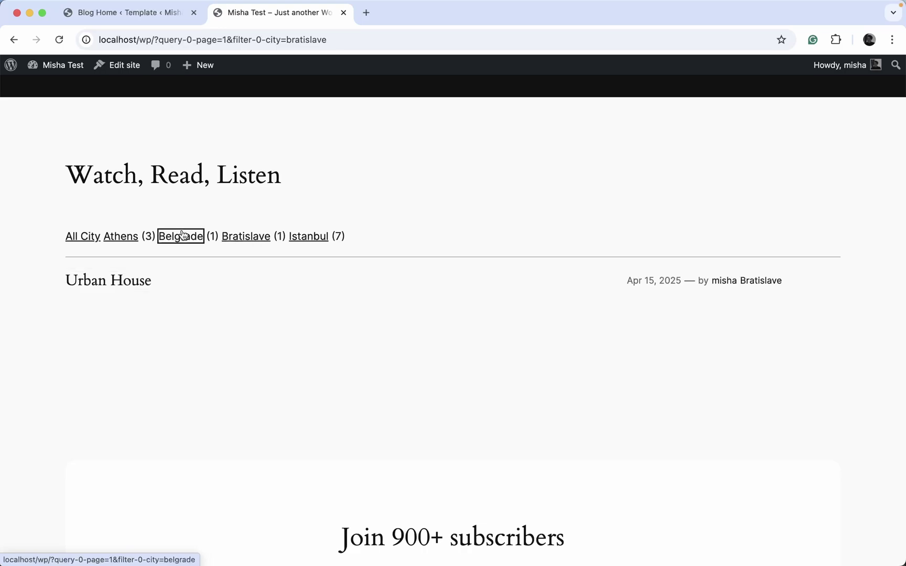
pyautogui.click(123, 238)
pyautogui.click(99, 240)
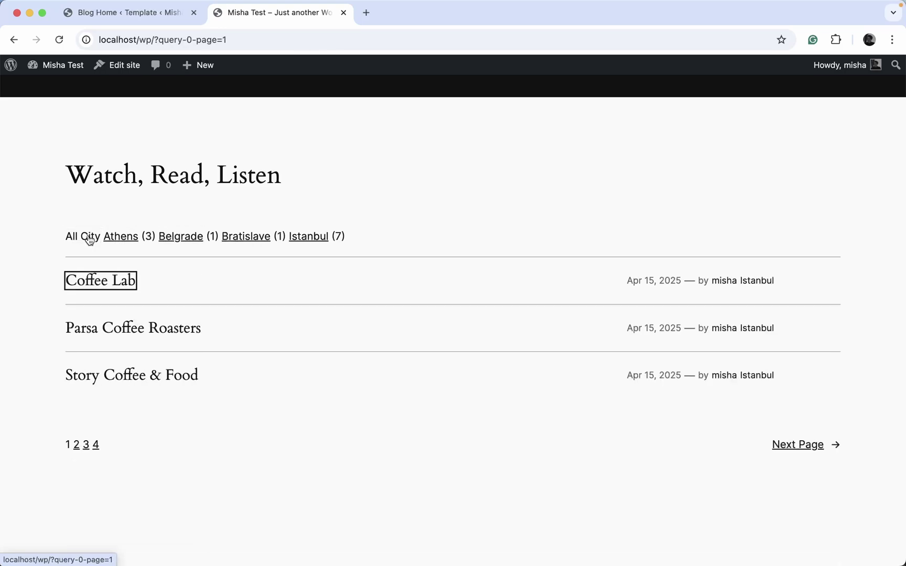
pyautogui.click(310, 238)
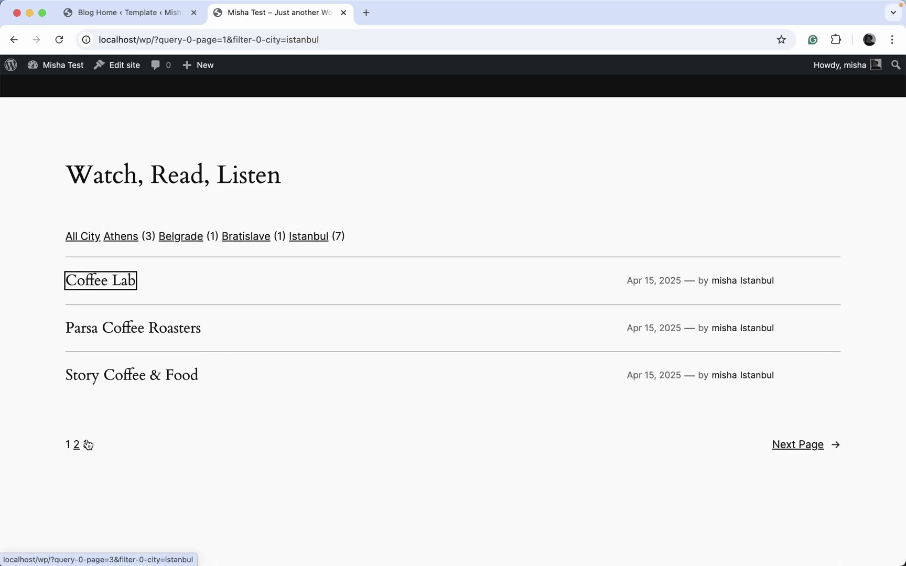
pyautogui.click(784, 447)
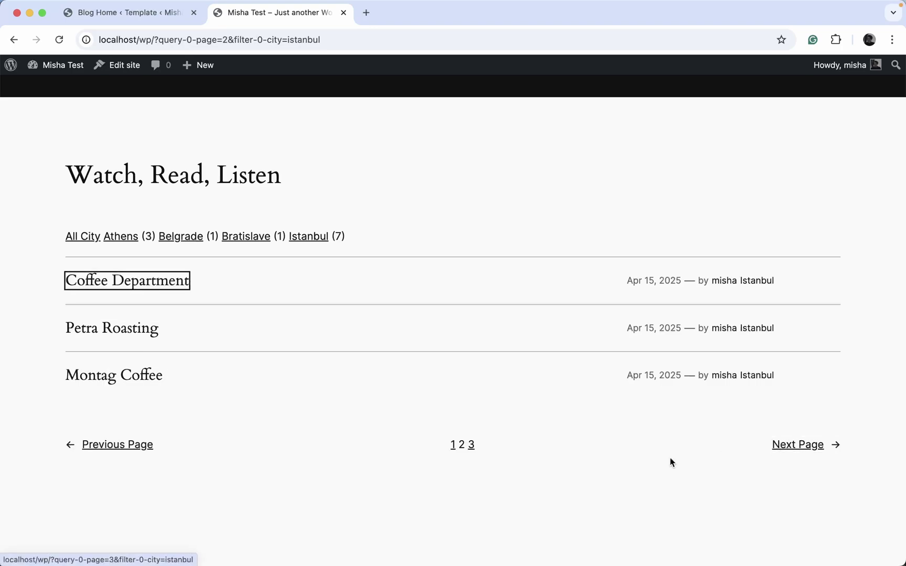
pyautogui.click(133, 448)
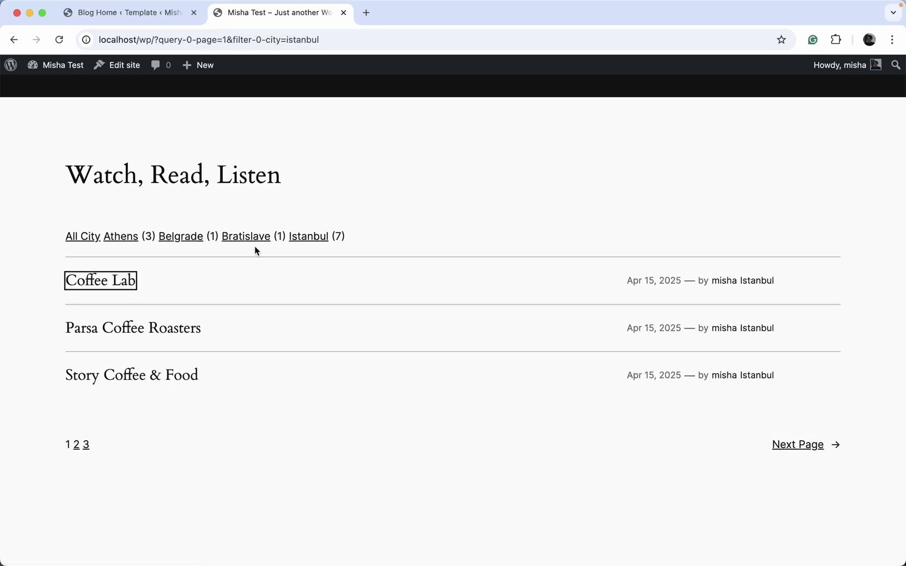
pyautogui.click(89, 242)
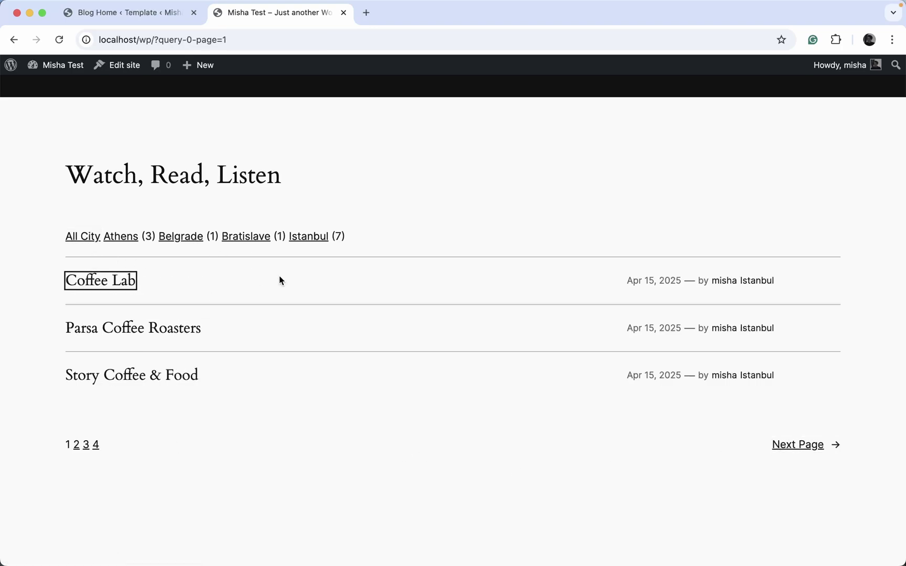